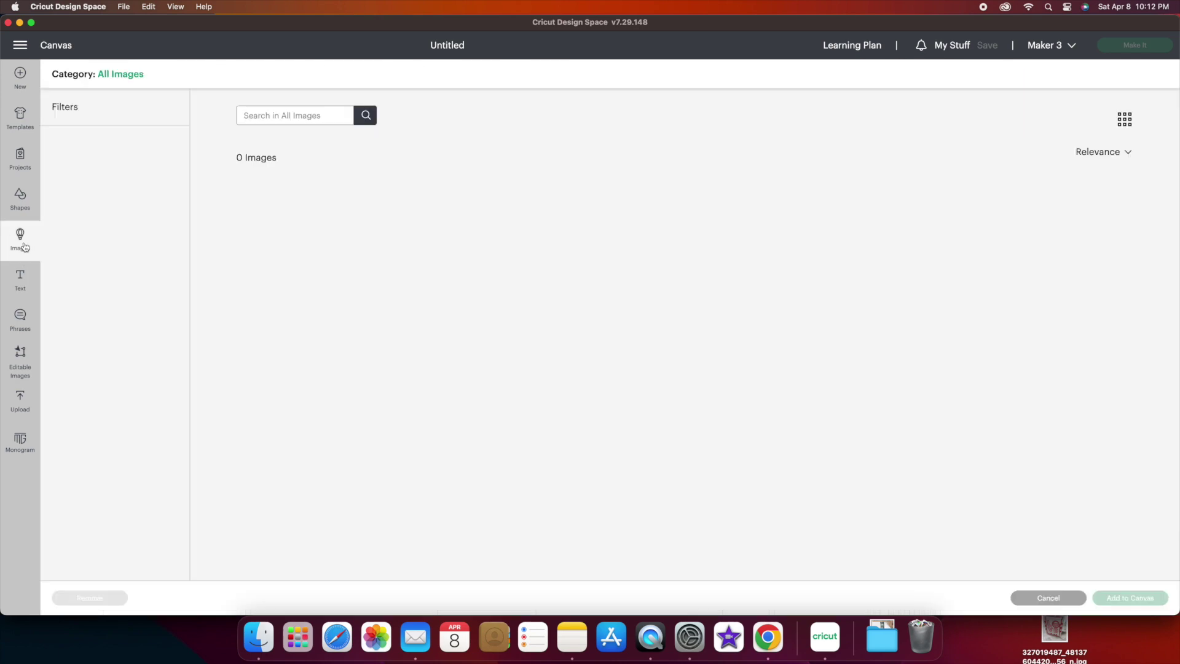
- Open the Images library on the blank Untitled Maker 3 project
{"action": "left_click", "coordinate": [20, 240]}
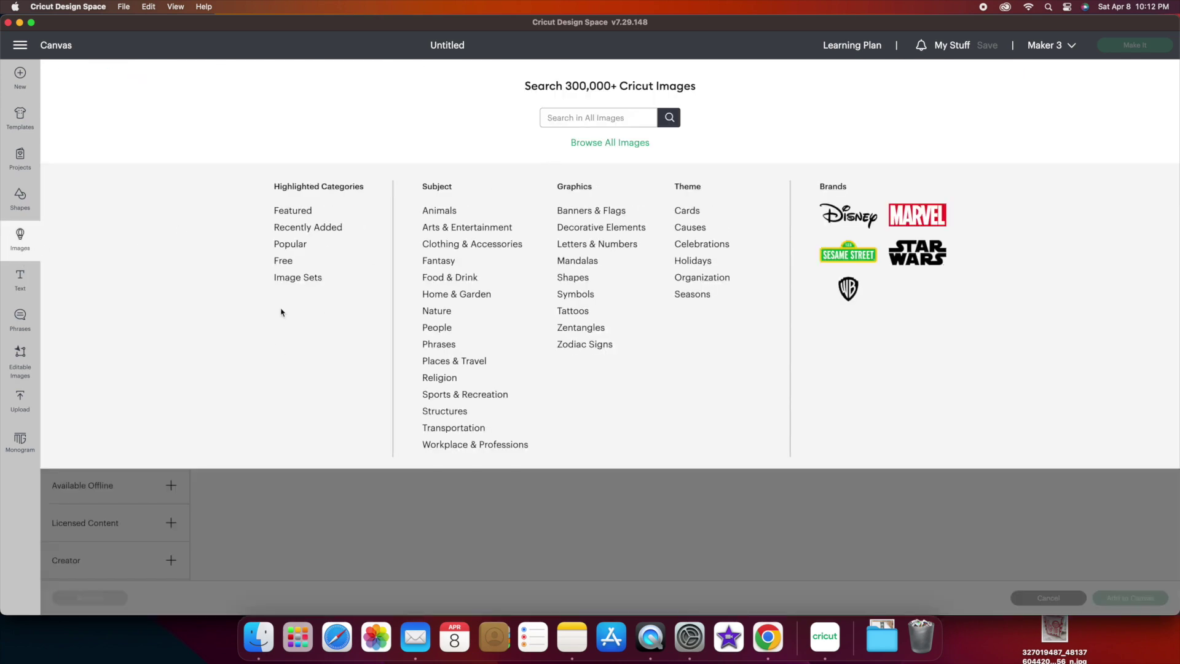
- Search Image Sets for 'Baby' and open the ©DISNEY - Baby Princess set
{"action": "left_click", "coordinate": [301, 279]}
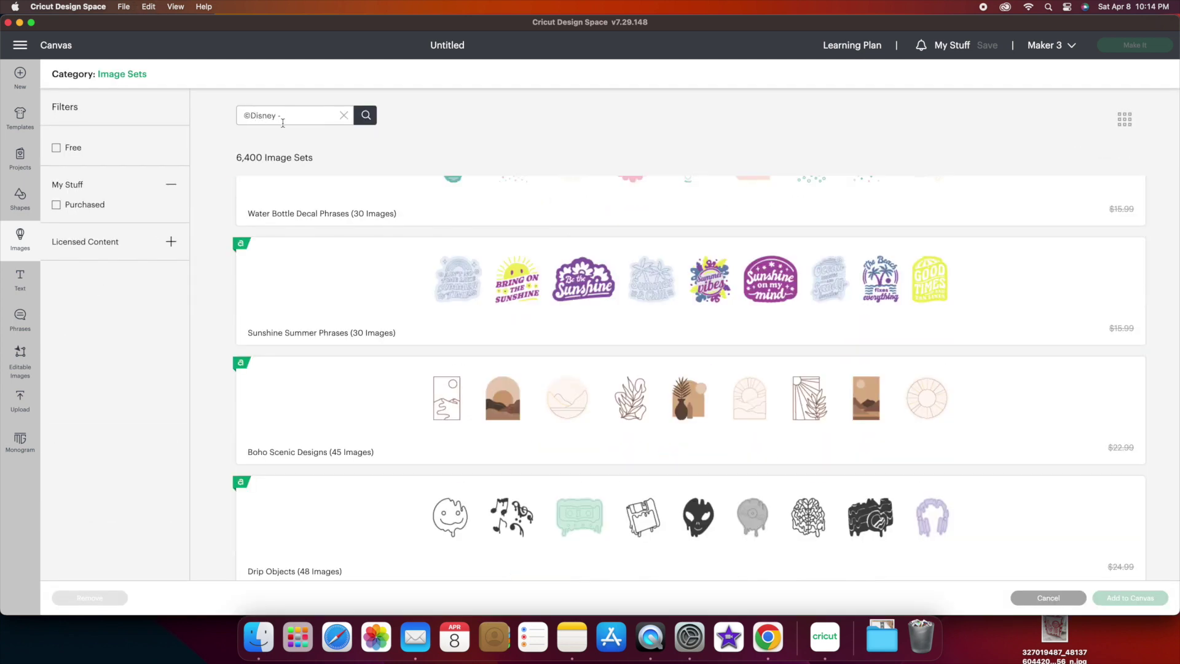
{"action": "type", "text": "Baby"}
{"action": "key", "text": "Return"}
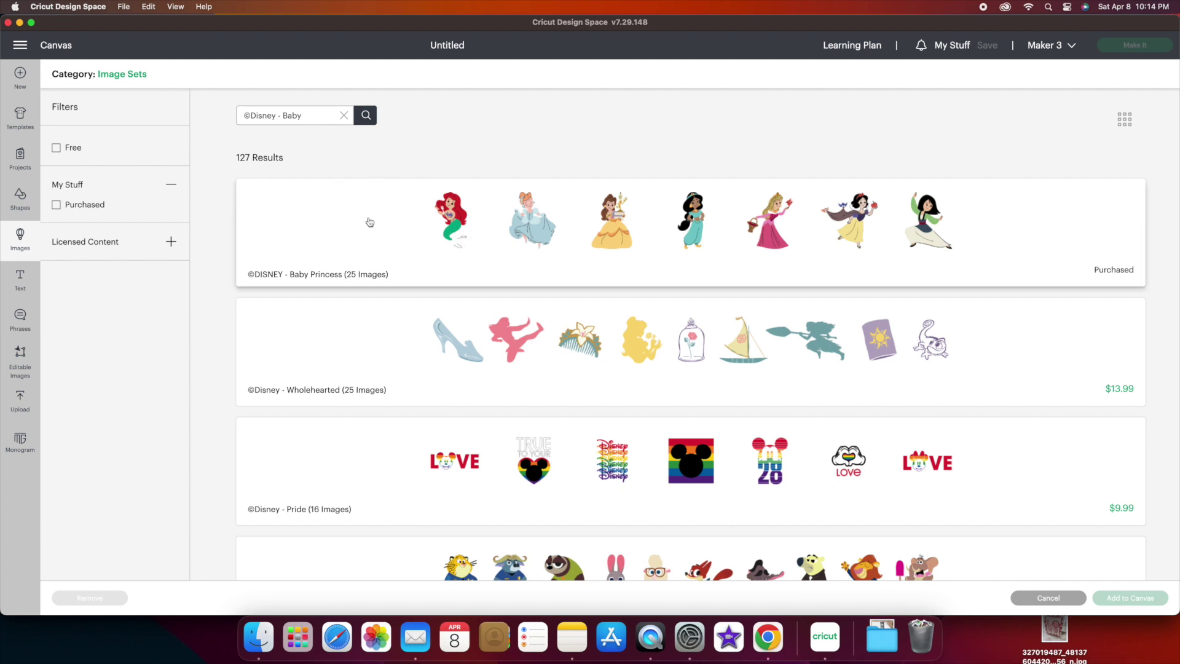
{"action": "left_click", "coordinate": [353, 270]}
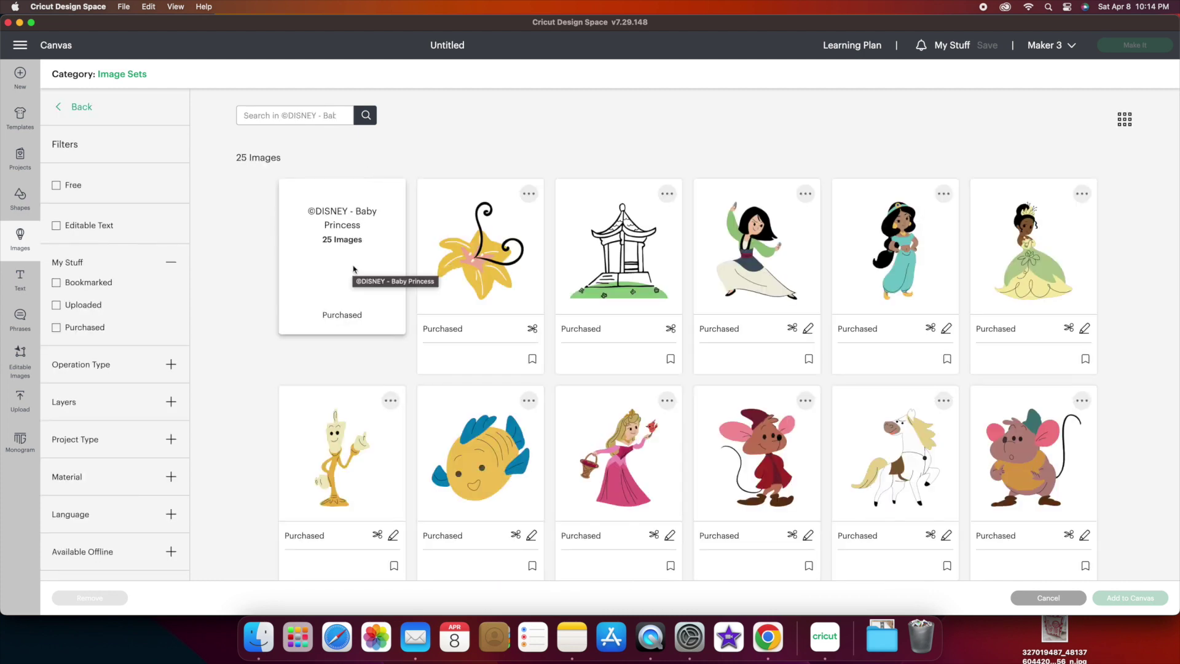
- Look through the set's 25 images and select the Mushu dragon image
{"action": "scroll", "coordinate": [354, 270], "scroll_direction": "down", "scroll_amount": 1}
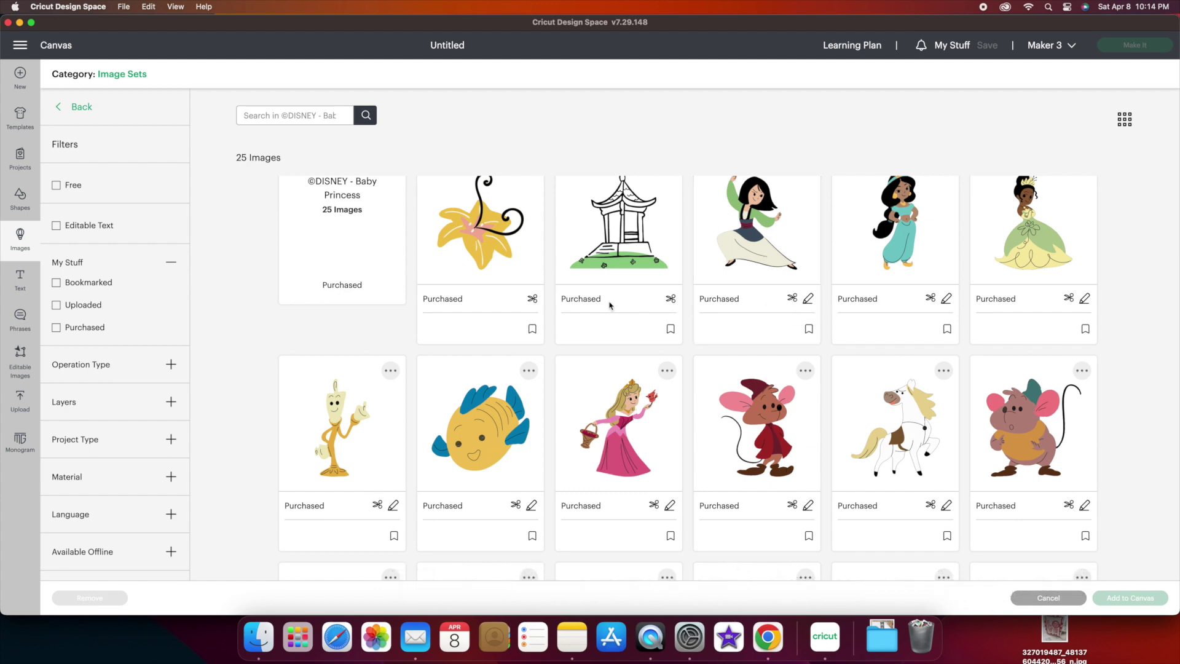
{"action": "scroll", "coordinate": [281, 310], "scroll_direction": "down", "scroll_amount": 3}
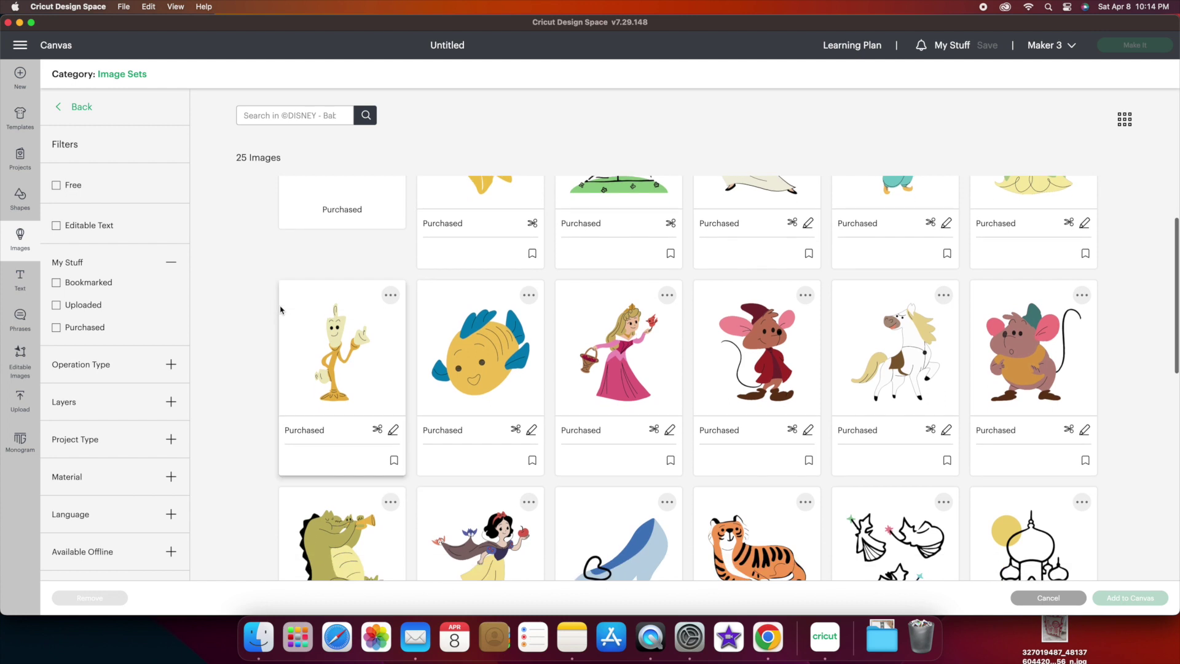
{"action": "scroll", "coordinate": [281, 310], "scroll_direction": "down", "scroll_amount": 2}
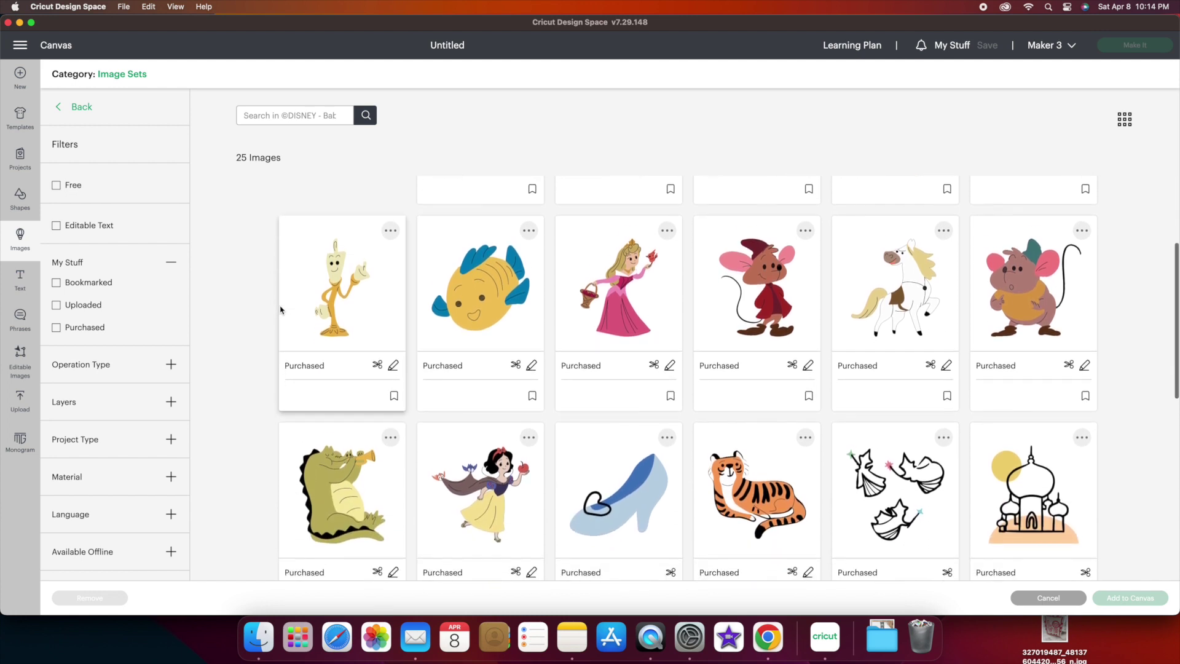
{"action": "scroll", "coordinate": [280, 310], "scroll_direction": "down", "scroll_amount": 2}
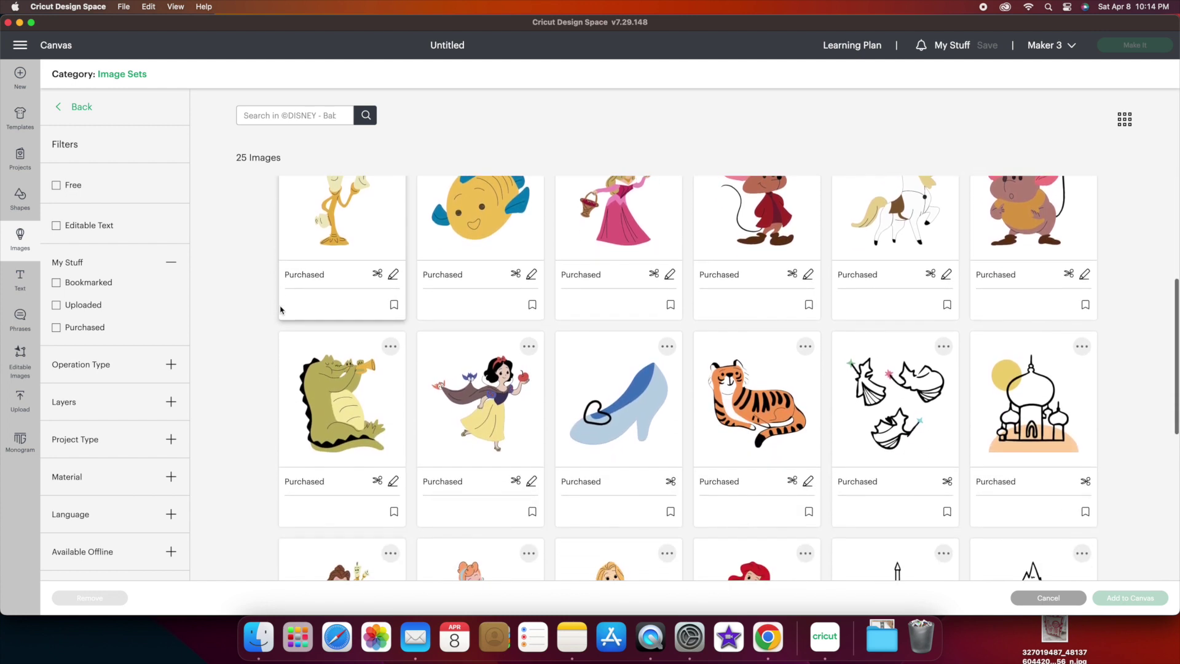
{"action": "scroll", "coordinate": [281, 309], "scroll_direction": "down", "scroll_amount": 4}
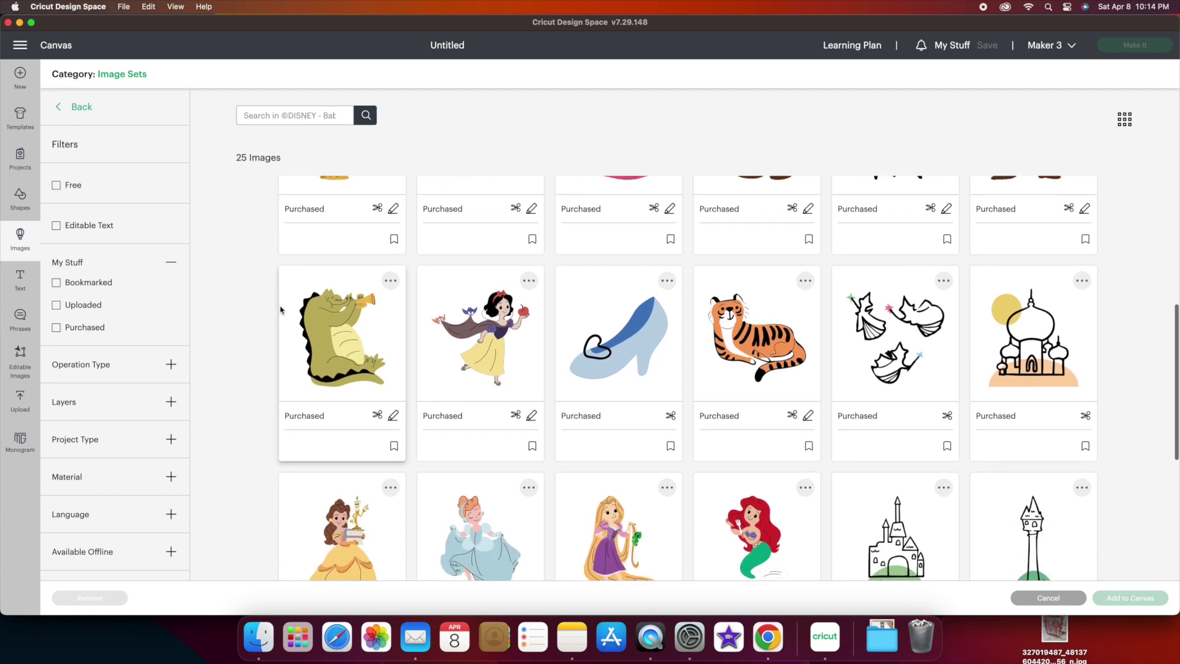
{"action": "scroll", "coordinate": [280, 310], "scroll_direction": "down", "scroll_amount": 3}
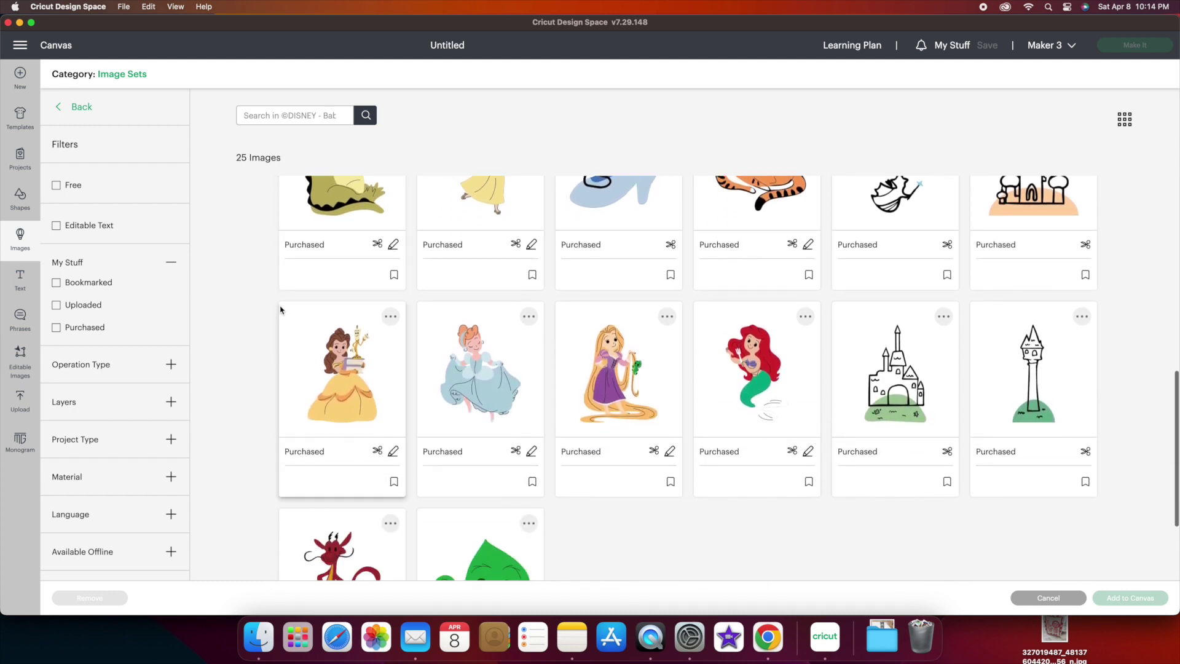
{"action": "scroll", "coordinate": [280, 310], "scroll_direction": "down", "scroll_amount": 2}
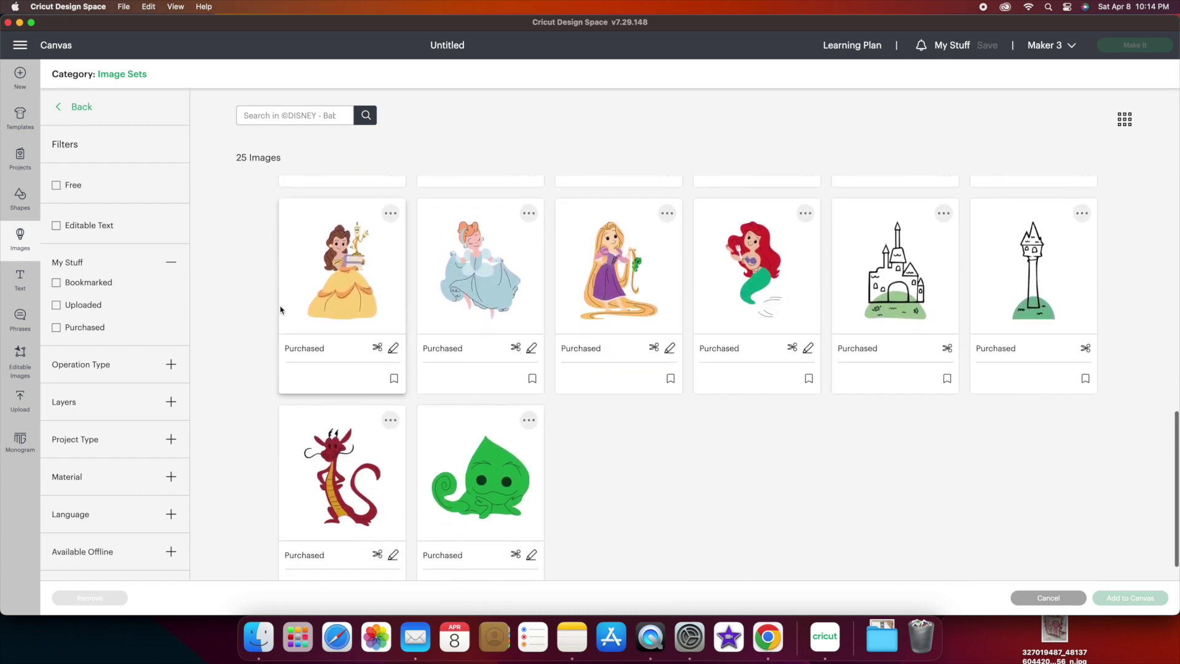
{"action": "scroll", "coordinate": [280, 310], "scroll_direction": "down", "scroll_amount": 1}
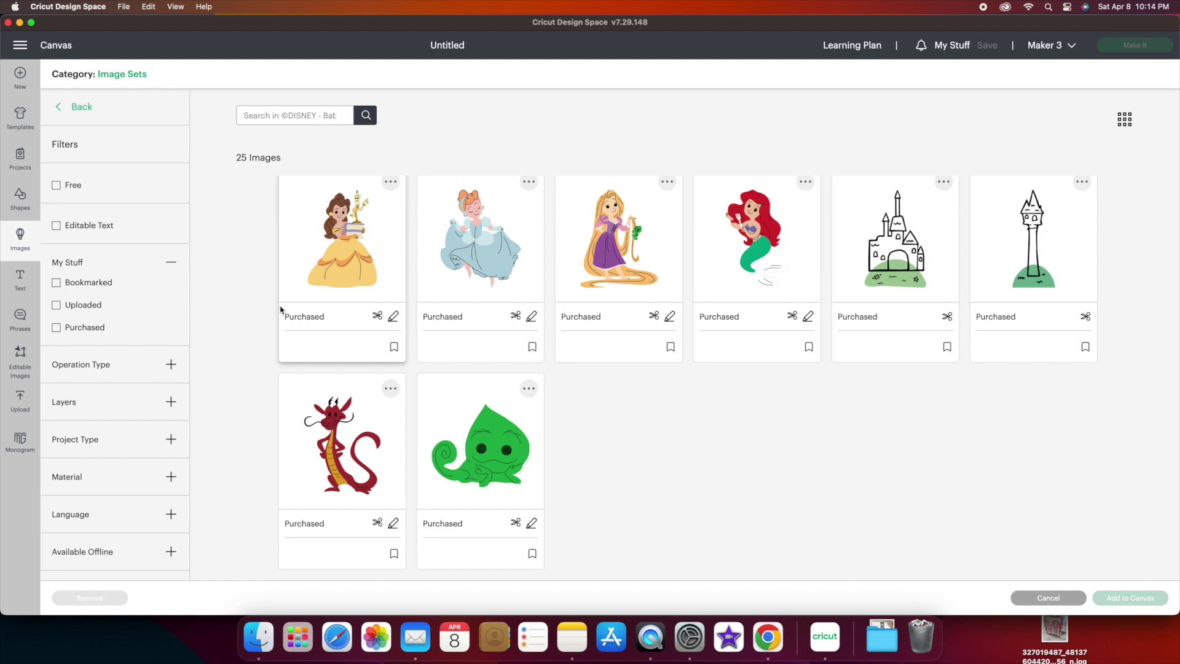
{"action": "left_click", "coordinate": [362, 467]}
- Add the Mushu dragon to the canvas at 3.12 by 4 in, then reopen the image library
{"action": "scroll", "coordinate": [361, 467], "scroll_direction": "up", "scroll_amount": 3}
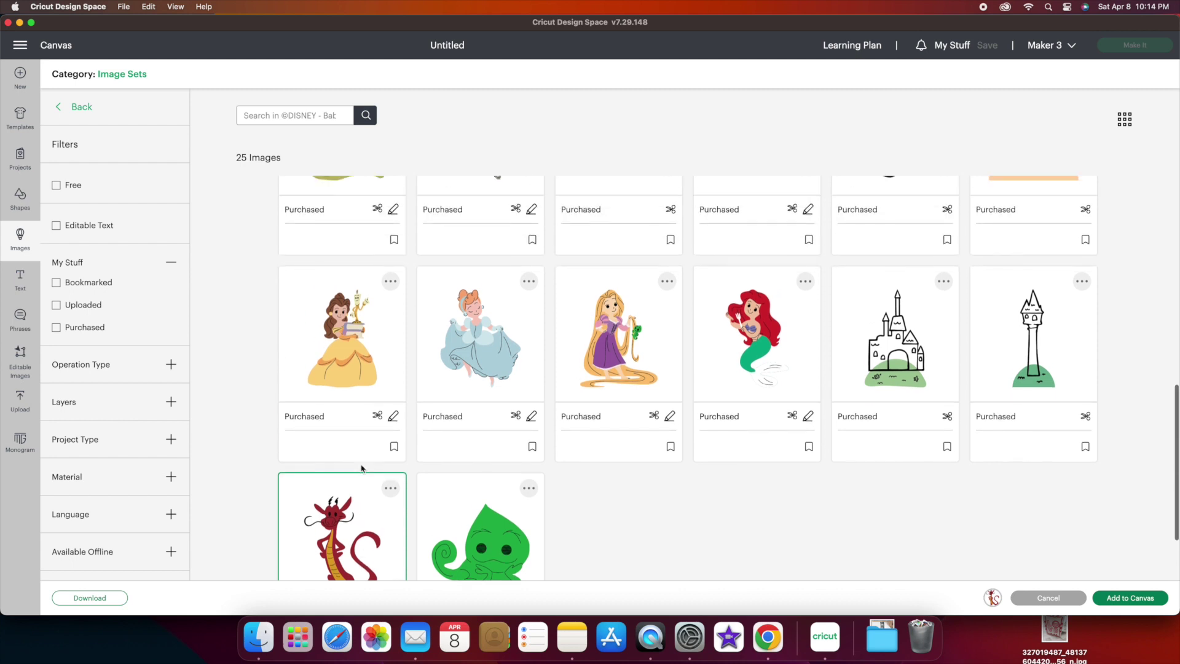
{"action": "scroll", "coordinate": [361, 467], "scroll_direction": "up", "scroll_amount": 10}
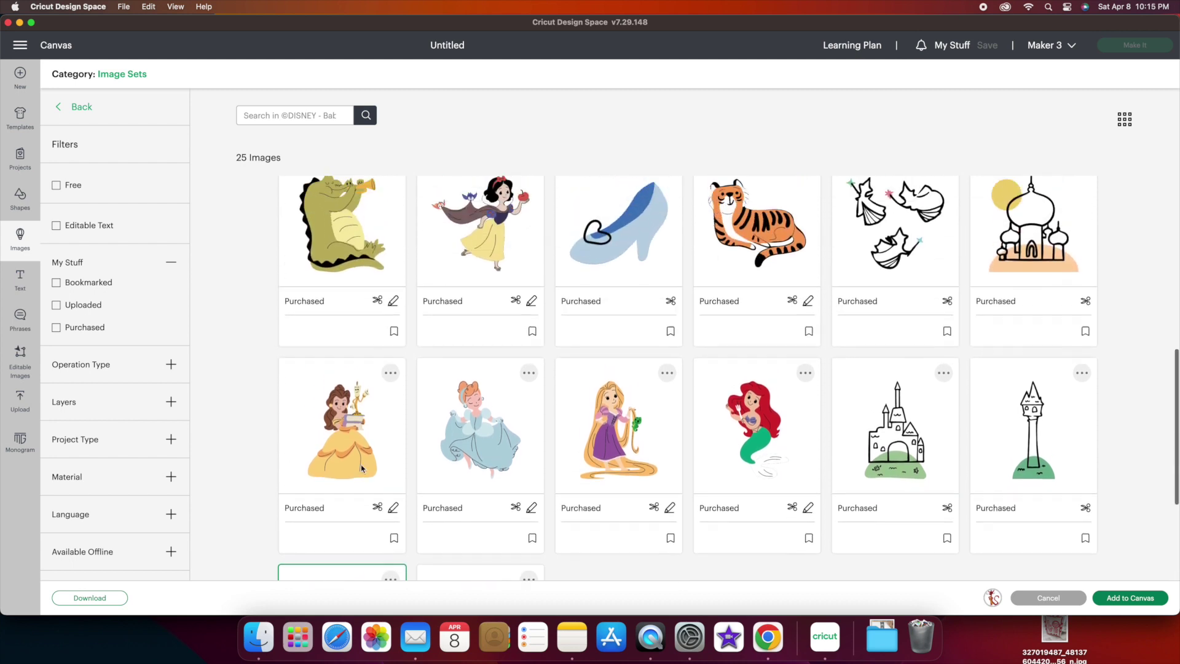
{"action": "scroll", "coordinate": [361, 467], "scroll_direction": "up", "scroll_amount": 5}
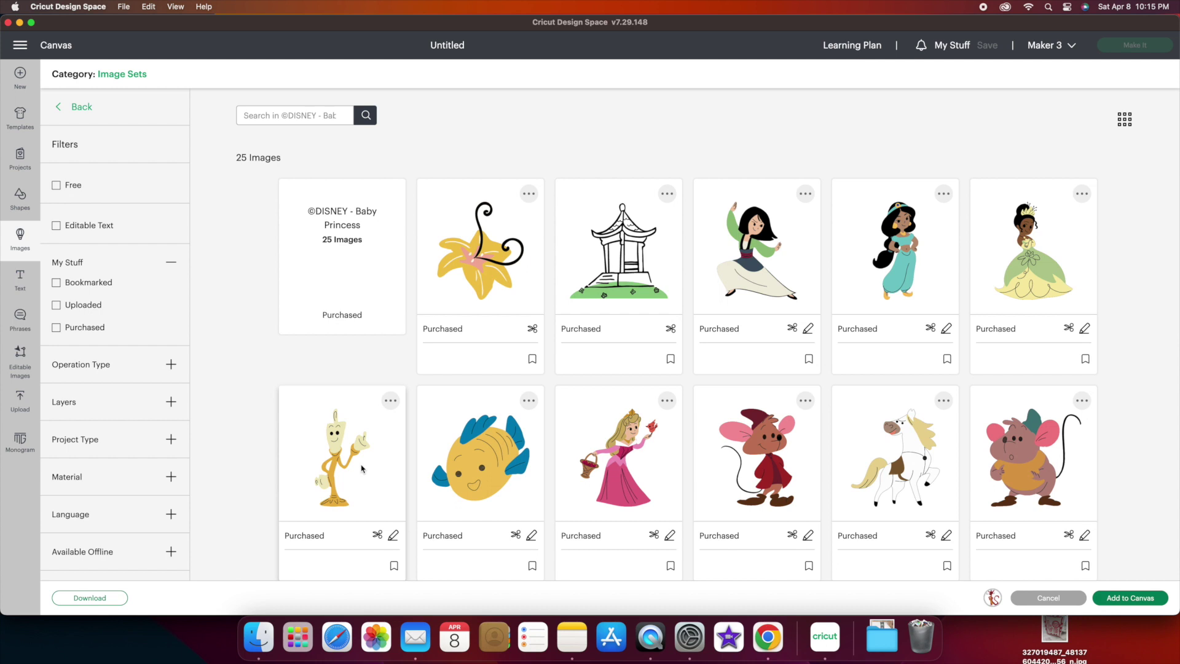
{"action": "scroll", "coordinate": [361, 467], "scroll_direction": "down", "scroll_amount": 2}
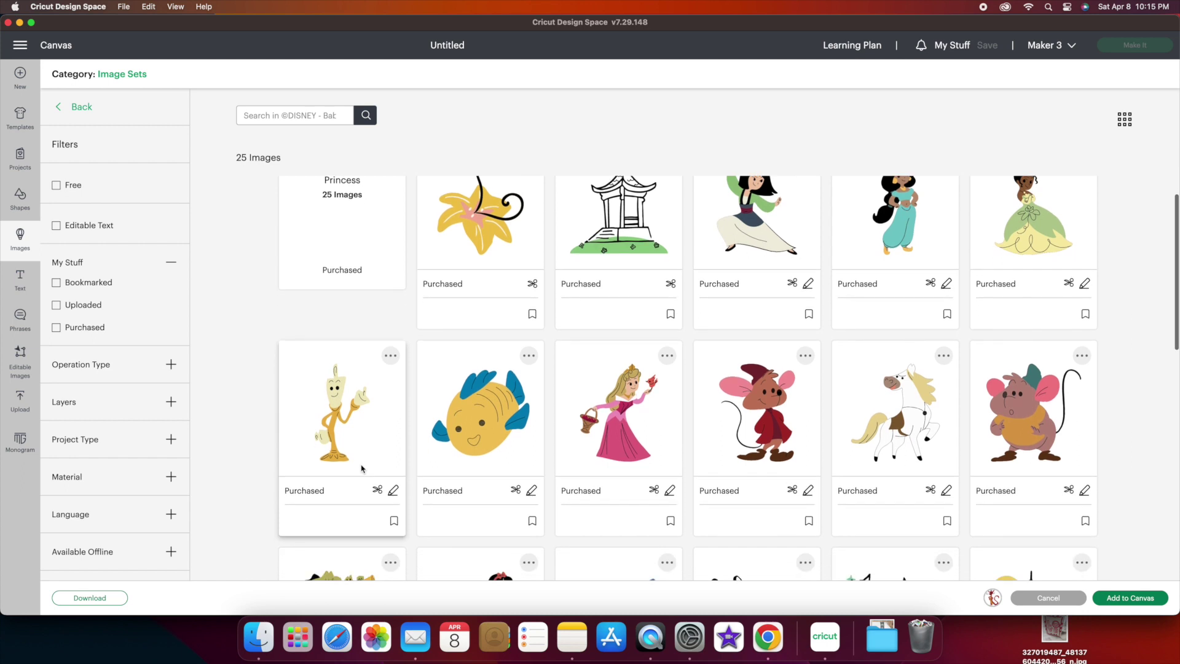
{"action": "scroll", "coordinate": [361, 469], "scroll_direction": "down", "scroll_amount": 2}
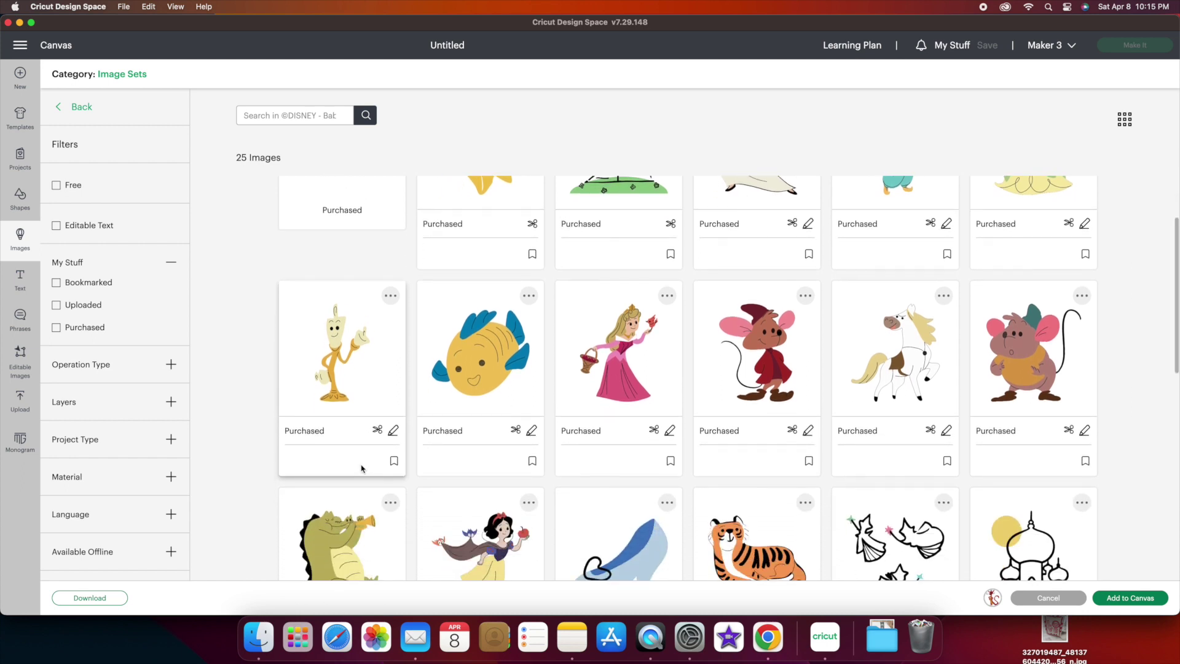
{"action": "scroll", "coordinate": [362, 468], "scroll_direction": "down", "scroll_amount": 2}
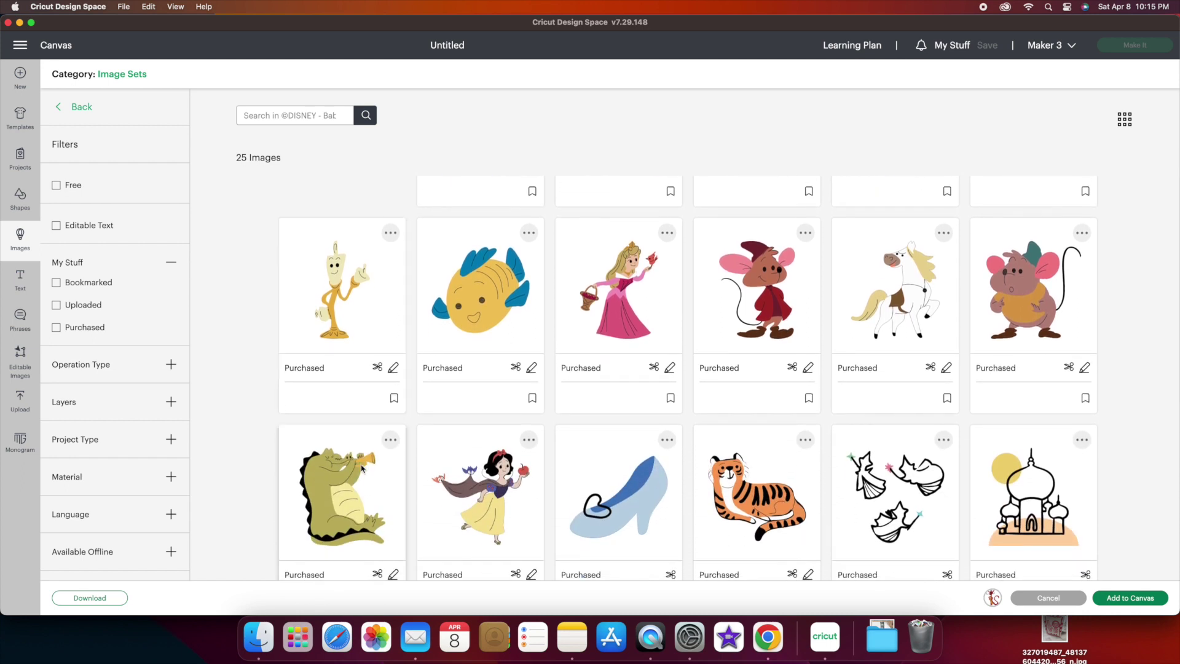
{"action": "scroll", "coordinate": [359, 365], "scroll_direction": "up", "scroll_amount": 1}
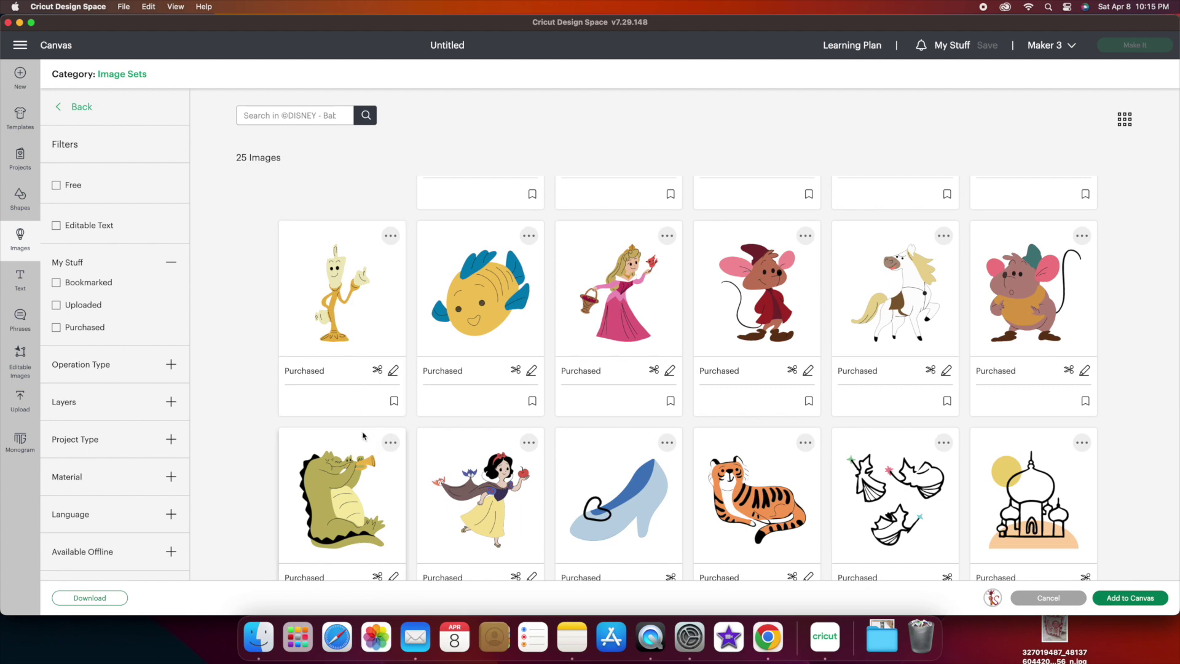
{"action": "scroll", "coordinate": [362, 436], "scroll_direction": "up", "scroll_amount": 4}
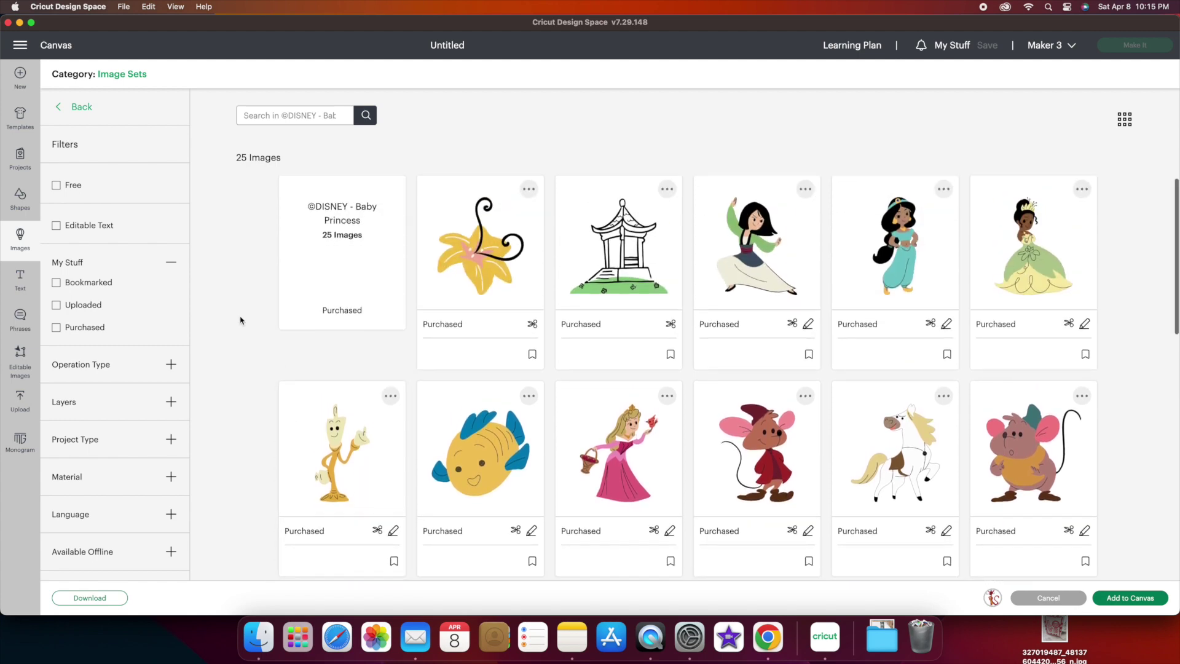
{"action": "left_click", "coordinate": [84, 108]}
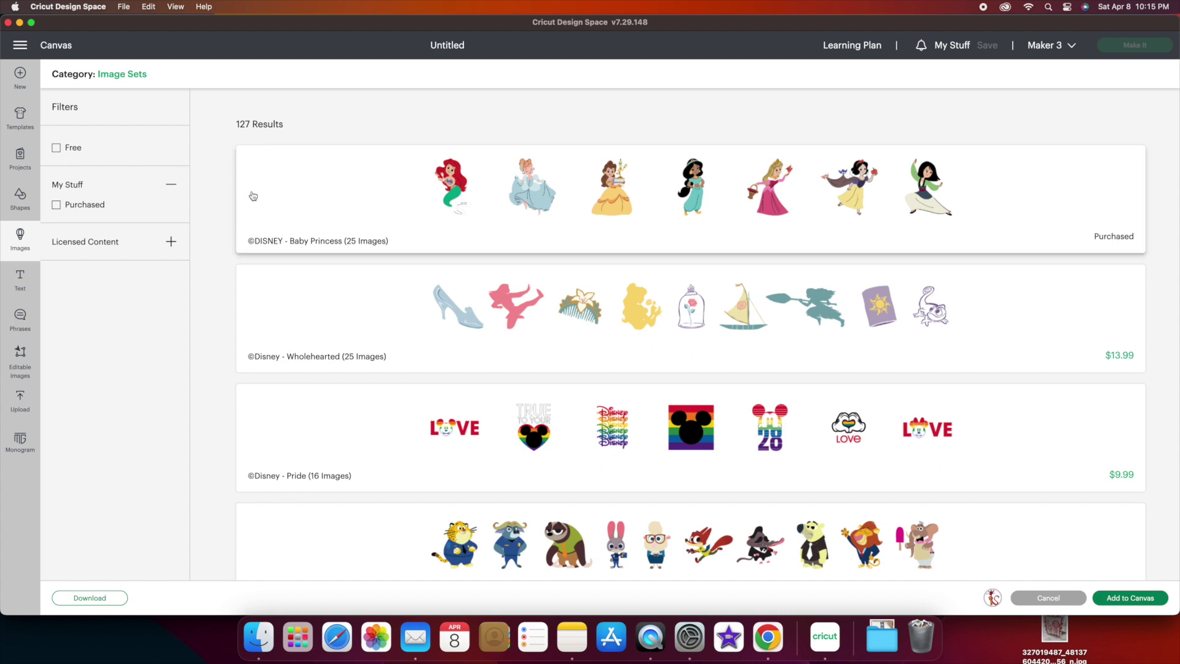
{"action": "left_click", "coordinate": [1129, 597]}
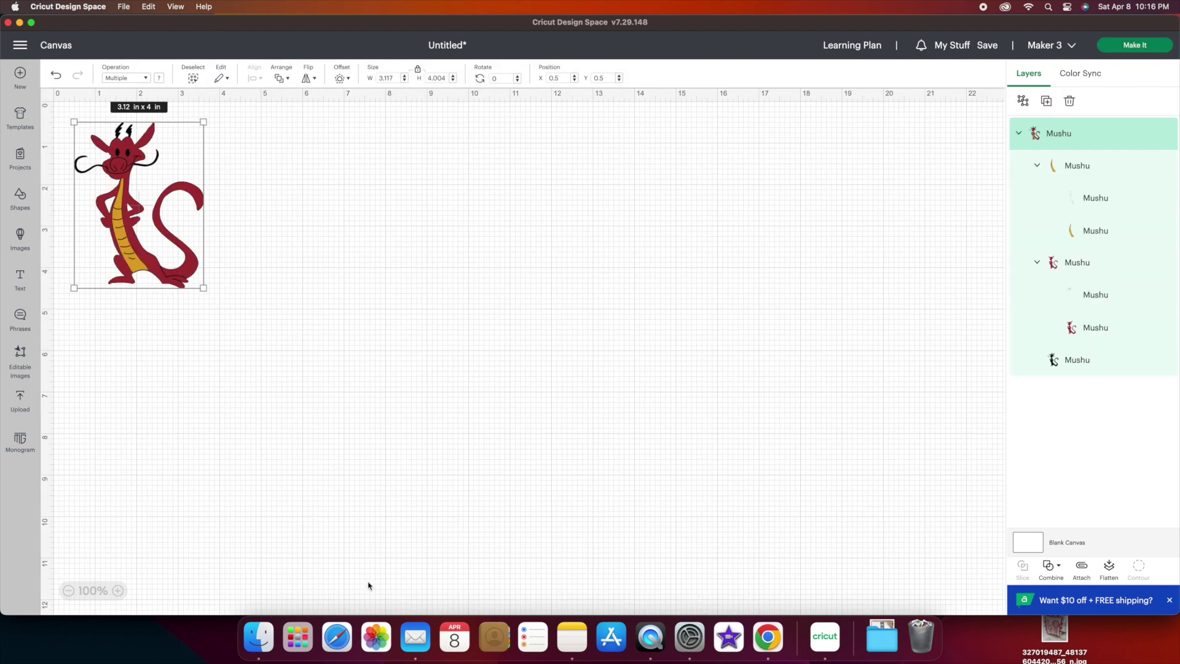
{"action": "left_click", "coordinate": [20, 238]}
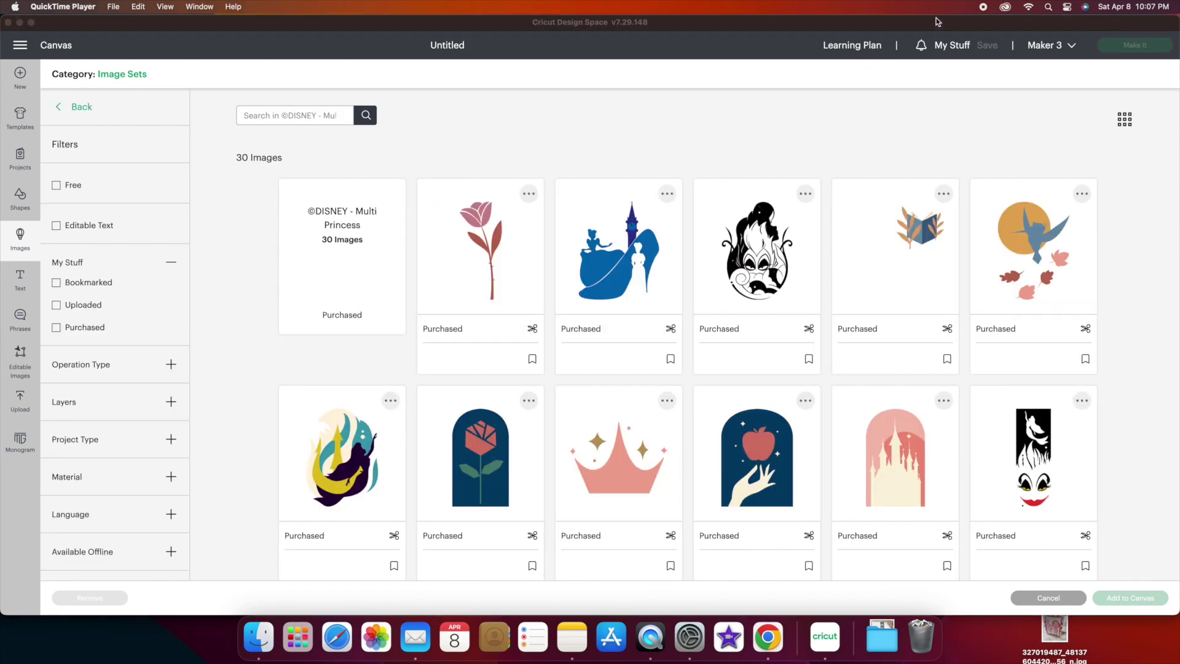
{"action": "left_click", "coordinate": [792, 122]}
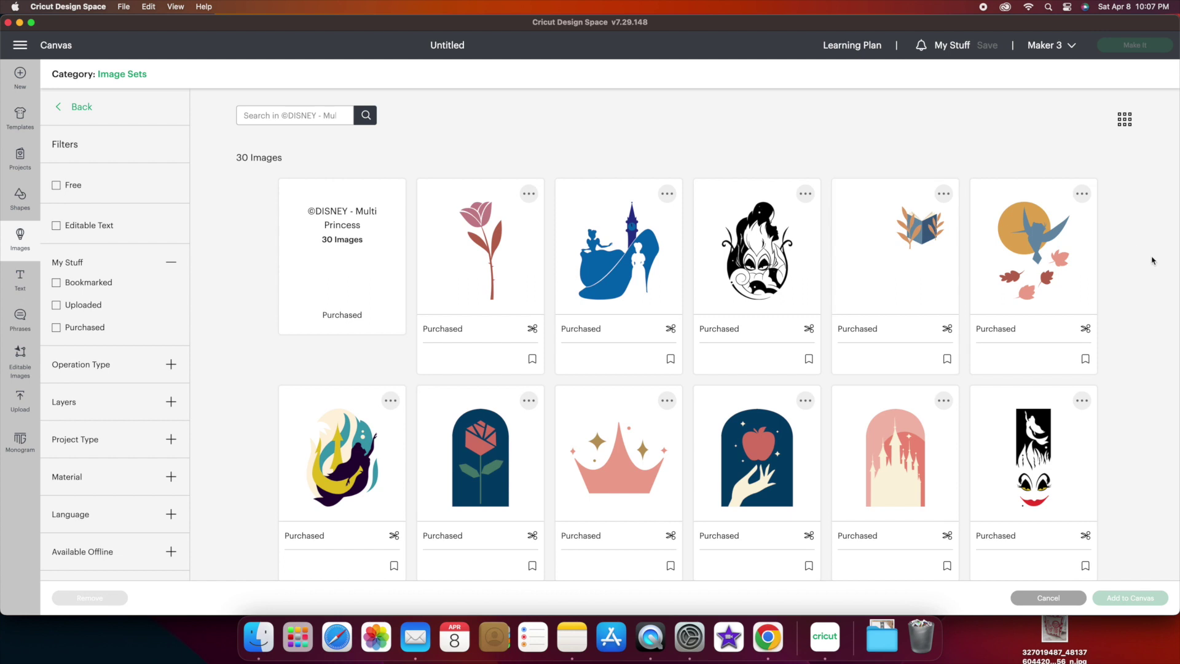
{"action": "scroll", "coordinate": [1141, 262], "scroll_direction": "down", "scroll_amount": 5}
{"action": "scroll", "coordinate": [1142, 261], "scroll_direction": "down", "scroll_amount": 1}
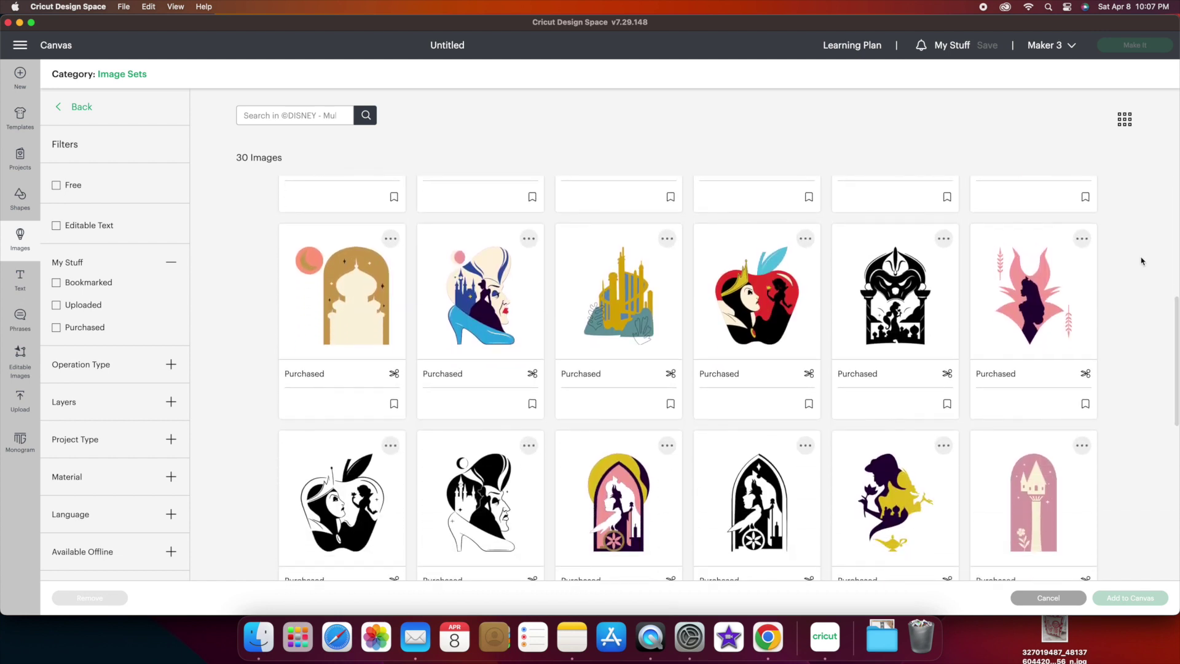
{"action": "scroll", "coordinate": [1141, 261], "scroll_direction": "down", "scroll_amount": 3}
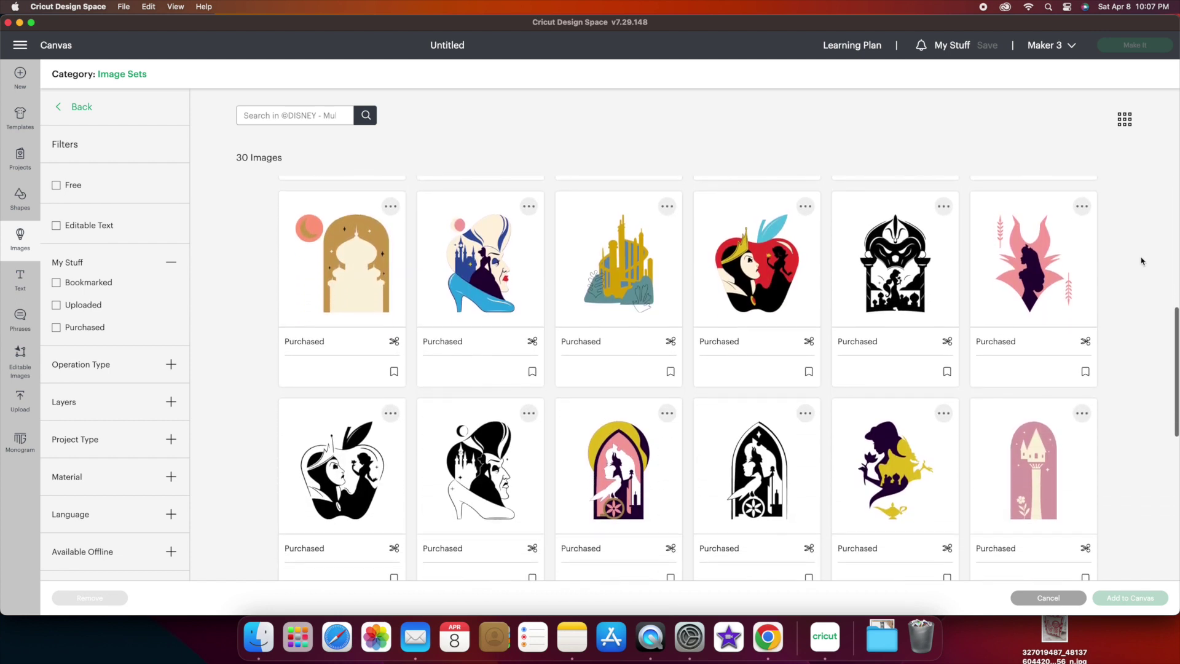
{"action": "scroll", "coordinate": [1141, 261], "scroll_direction": "down", "scroll_amount": 3}
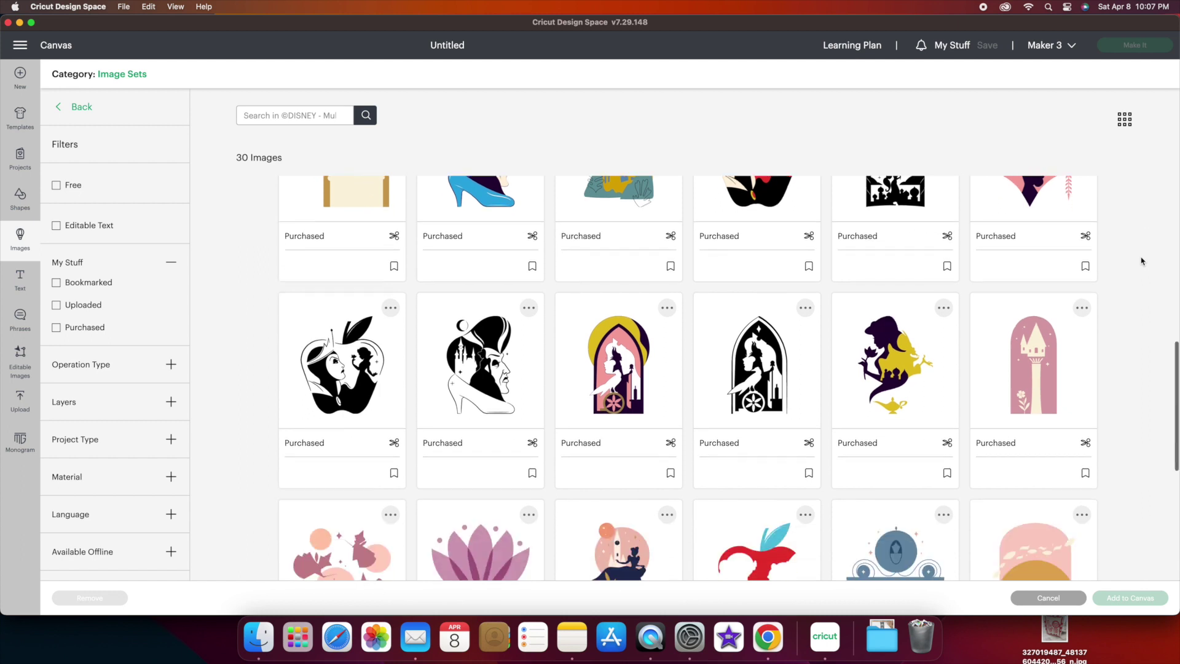
{"action": "scroll", "coordinate": [1141, 261], "scroll_direction": "down", "scroll_amount": 3}
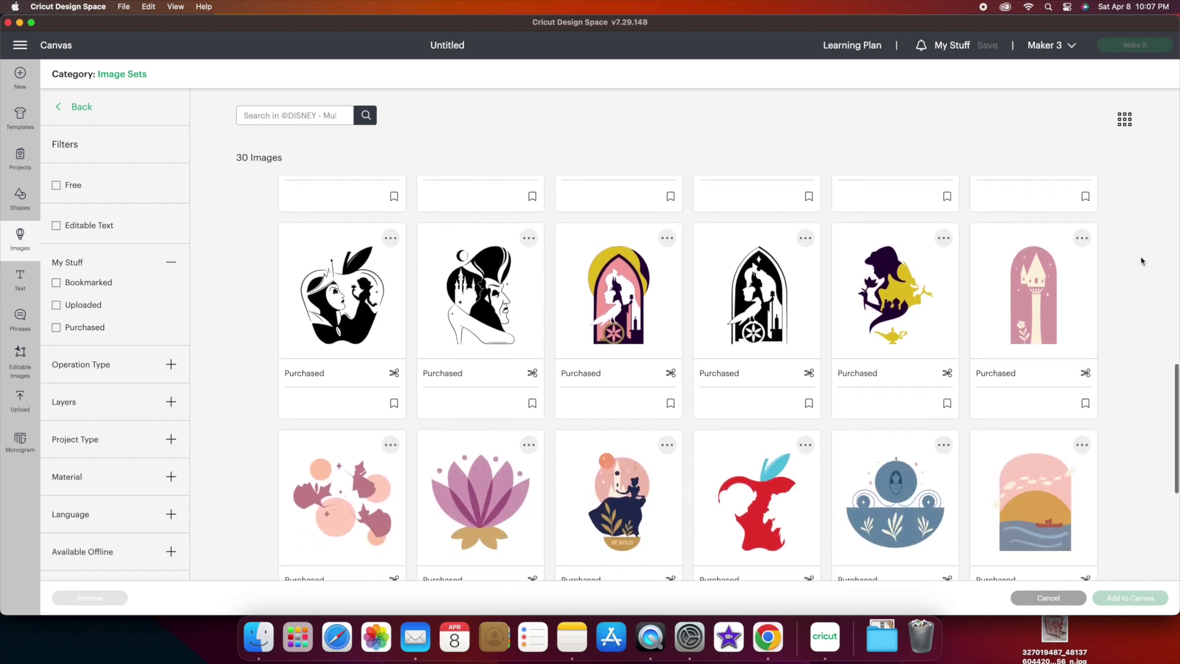
{"action": "scroll", "coordinate": [1141, 261], "scroll_direction": "down", "scroll_amount": 4}
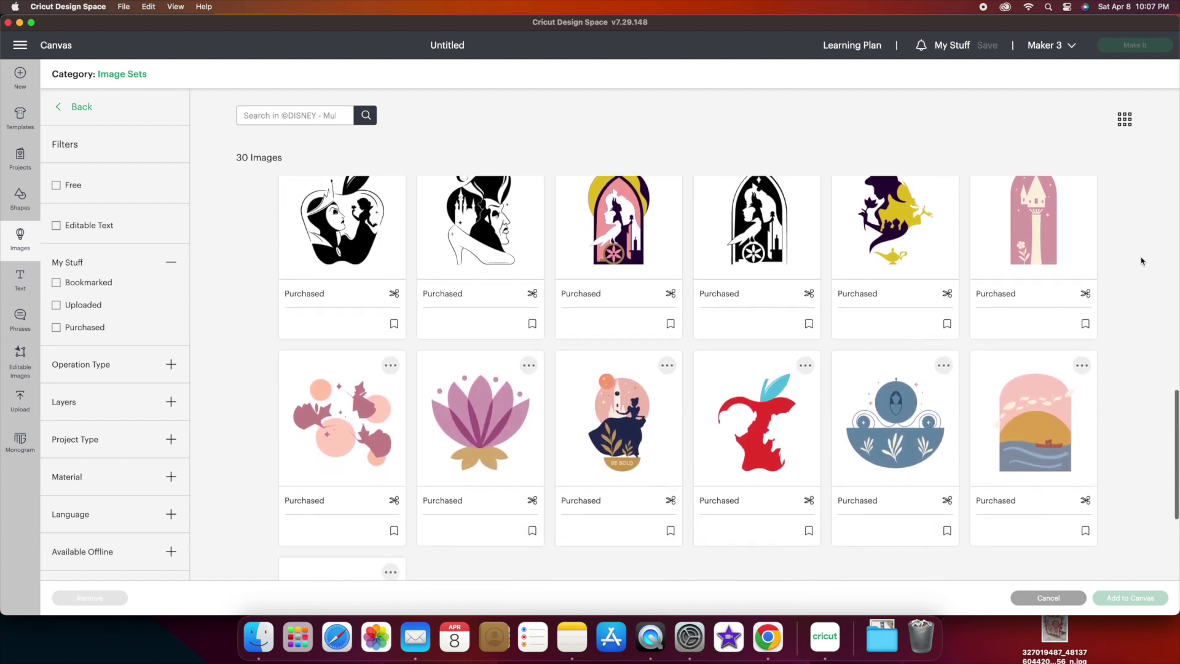
{"action": "scroll", "coordinate": [1141, 262], "scroll_direction": "down", "scroll_amount": 4}
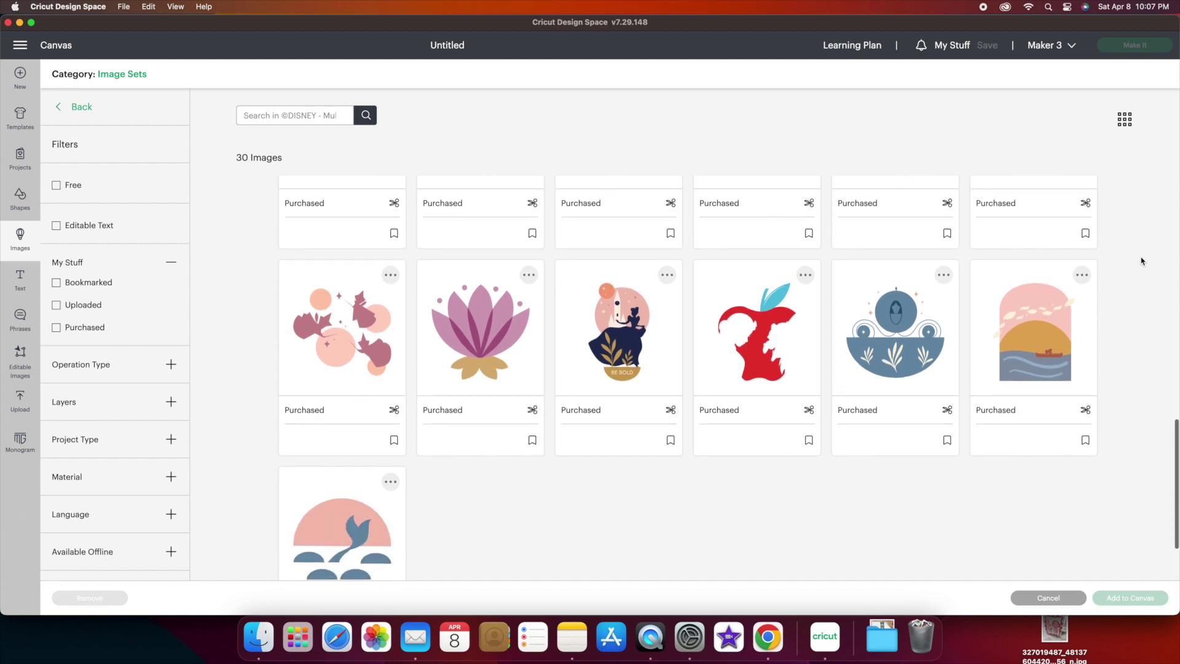
{"action": "scroll", "coordinate": [1142, 261], "scroll_direction": "down", "scroll_amount": 2}
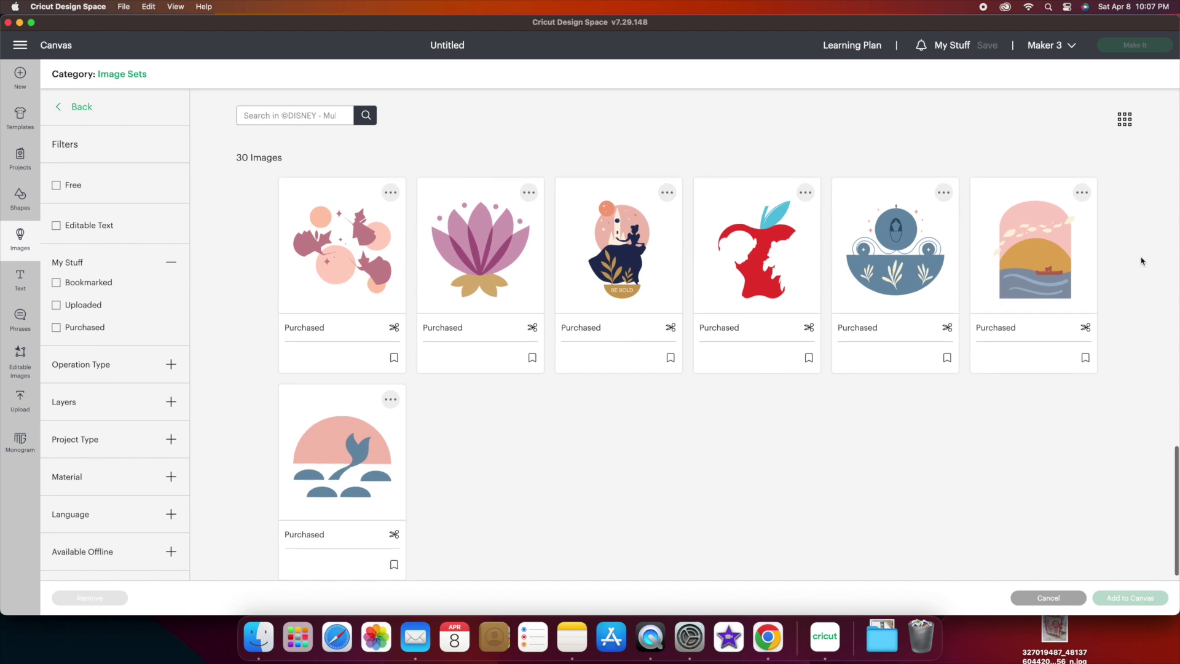
{"action": "scroll", "coordinate": [1141, 261], "scroll_direction": "up", "scroll_amount": 5}
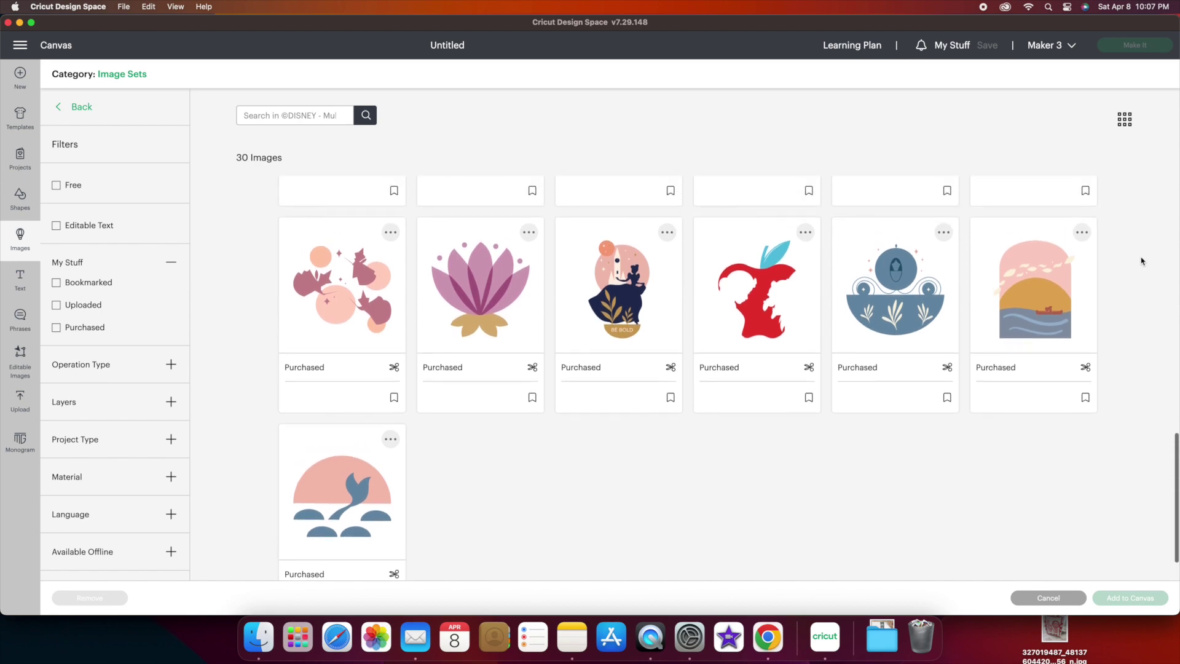
{"action": "scroll", "coordinate": [1141, 261], "scroll_direction": "up", "scroll_amount": 10}
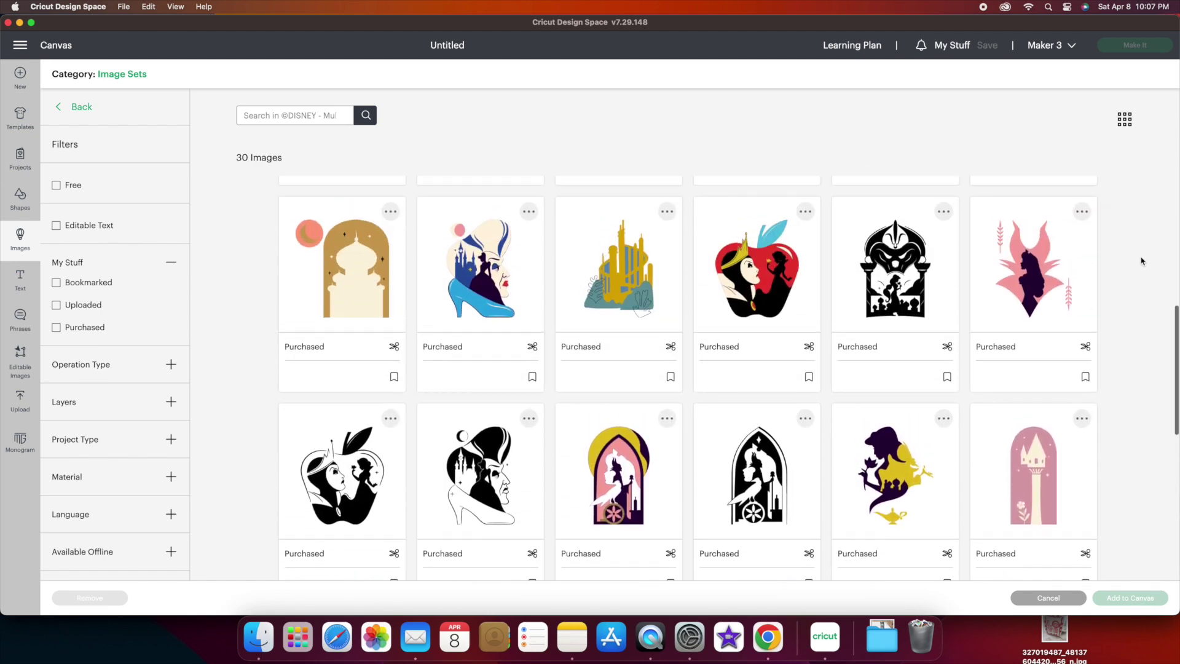
{"action": "scroll", "coordinate": [1141, 261], "scroll_direction": "up", "scroll_amount": 6}
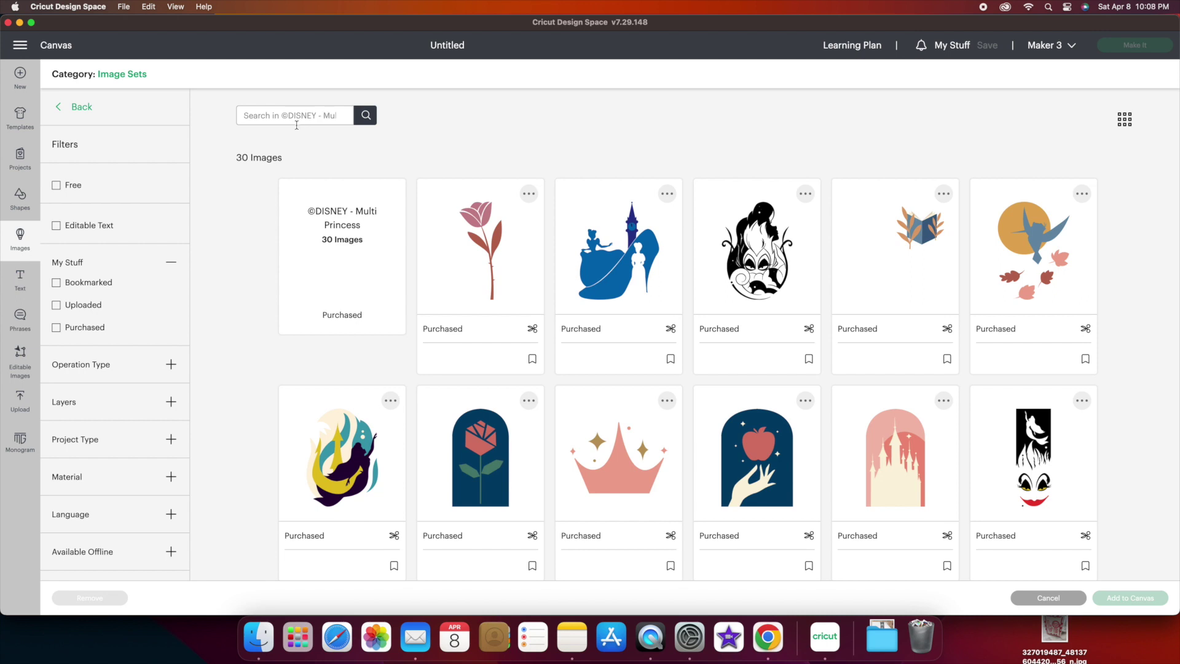
{"action": "type", "text": "Disney - heart of a princess"}
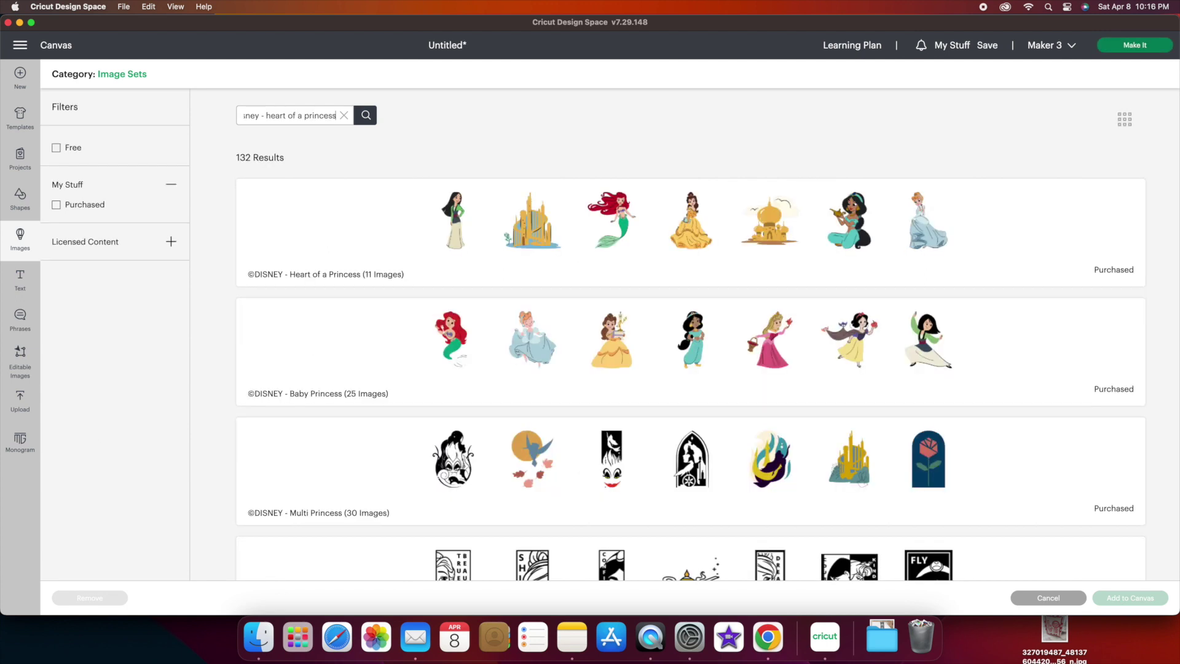
- Open the ©DISNEY - Heart of a Princess set and select the Jasmine image
{"action": "left_click", "coordinate": [345, 223]}
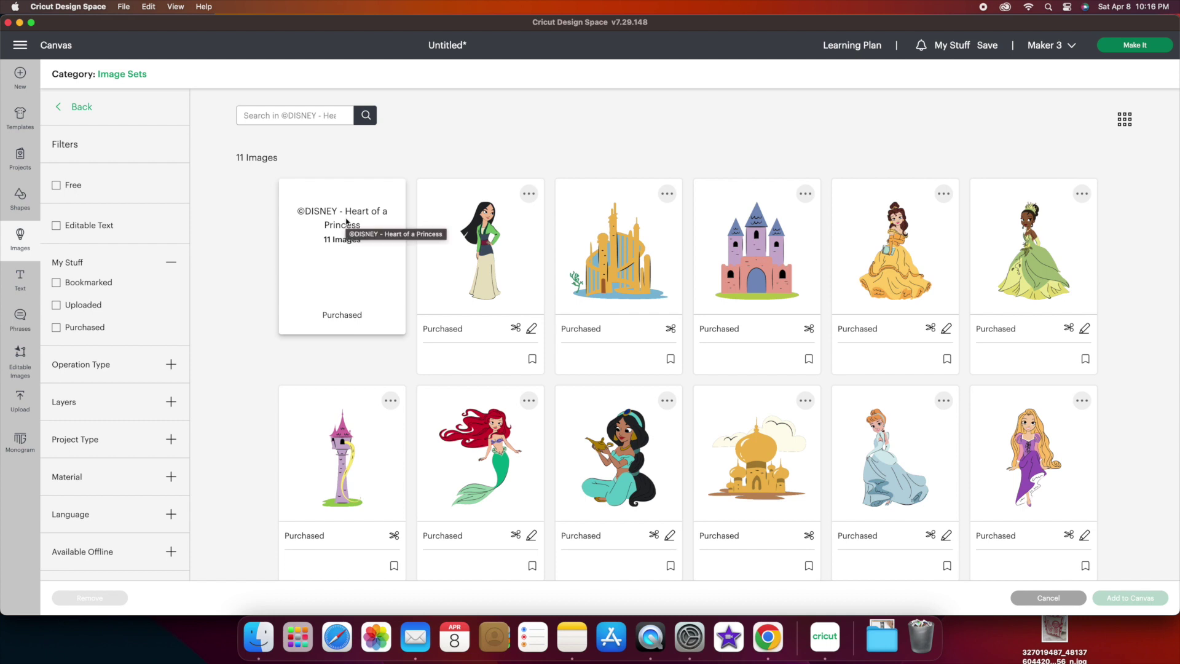
{"action": "scroll", "coordinate": [346, 223], "scroll_direction": "down", "scroll_amount": 1}
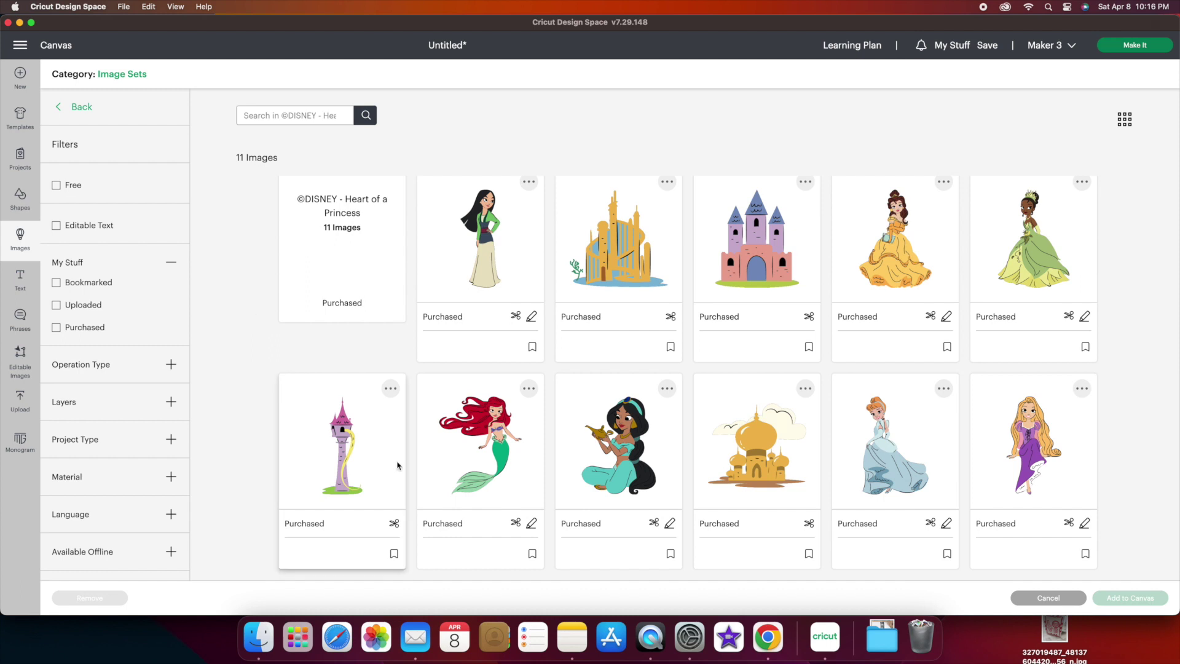
{"action": "left_click", "coordinate": [641, 456]}
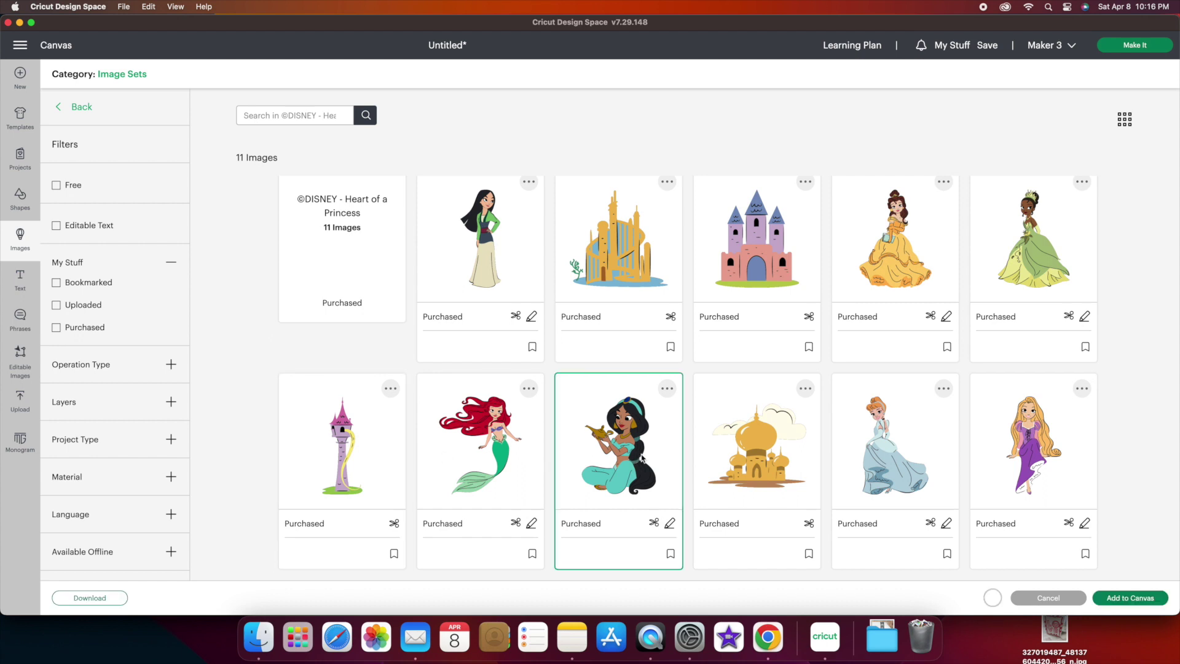
- Add Jasmine and Jasmine's Palace to the canvas together
{"action": "left_click", "coordinate": [755, 461]}
{"action": "left_click", "coordinate": [1134, 599]}
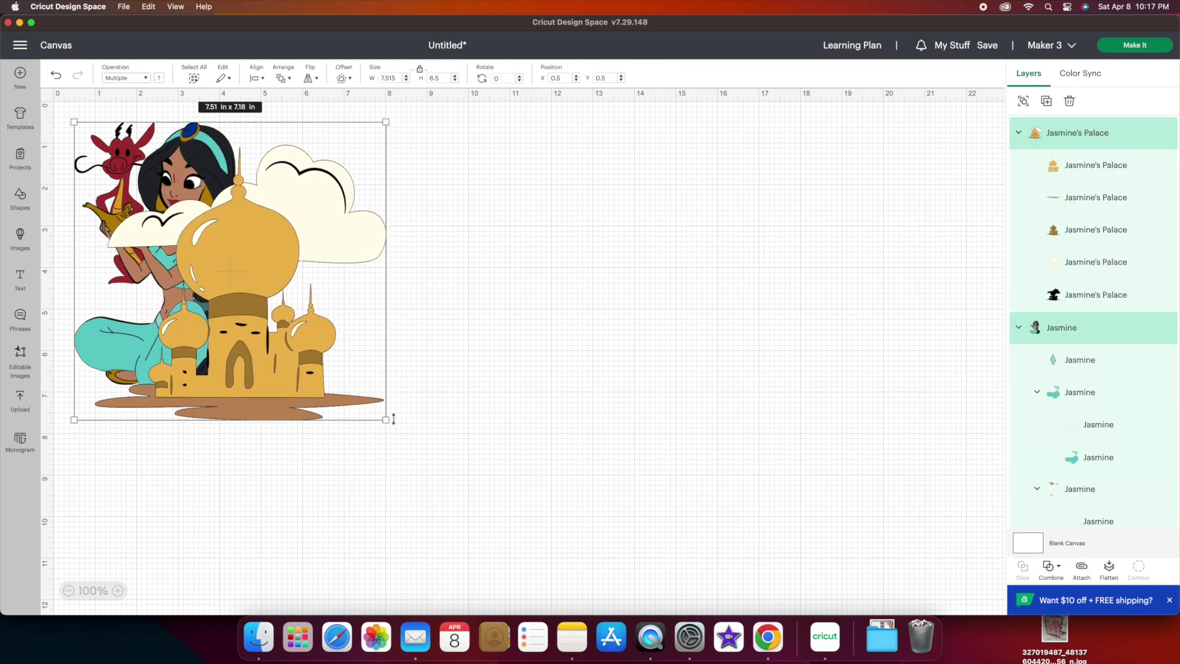
{"action": "left_click", "coordinate": [484, 440]}
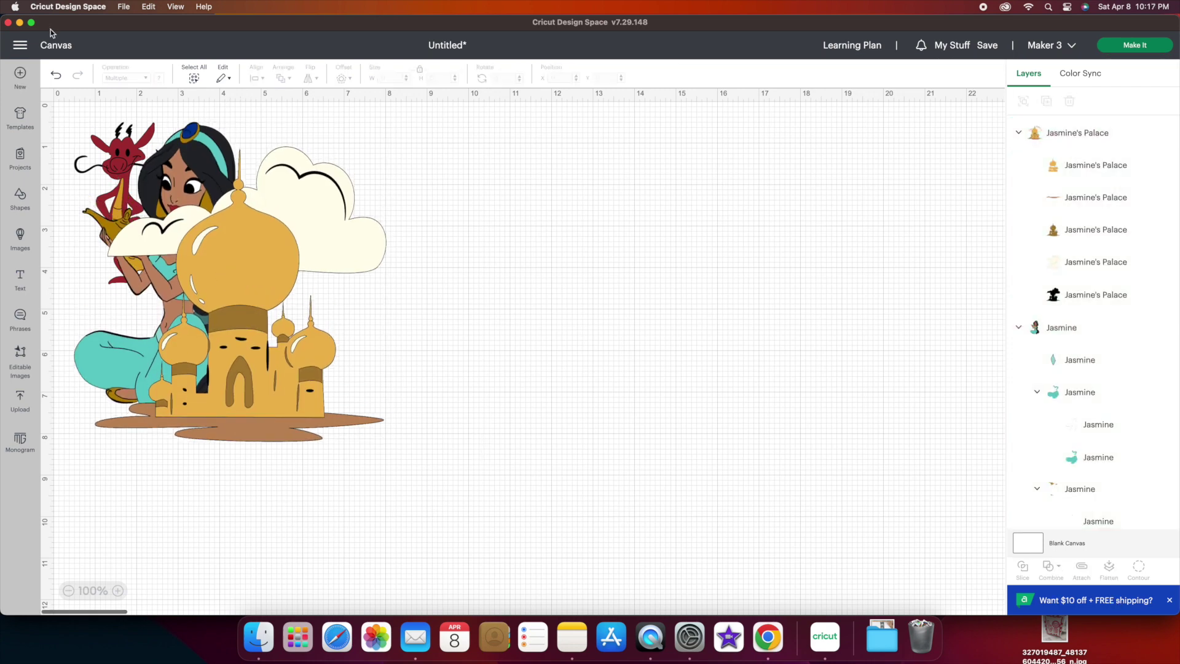
{"action": "left_click", "coordinate": [57, 76]}
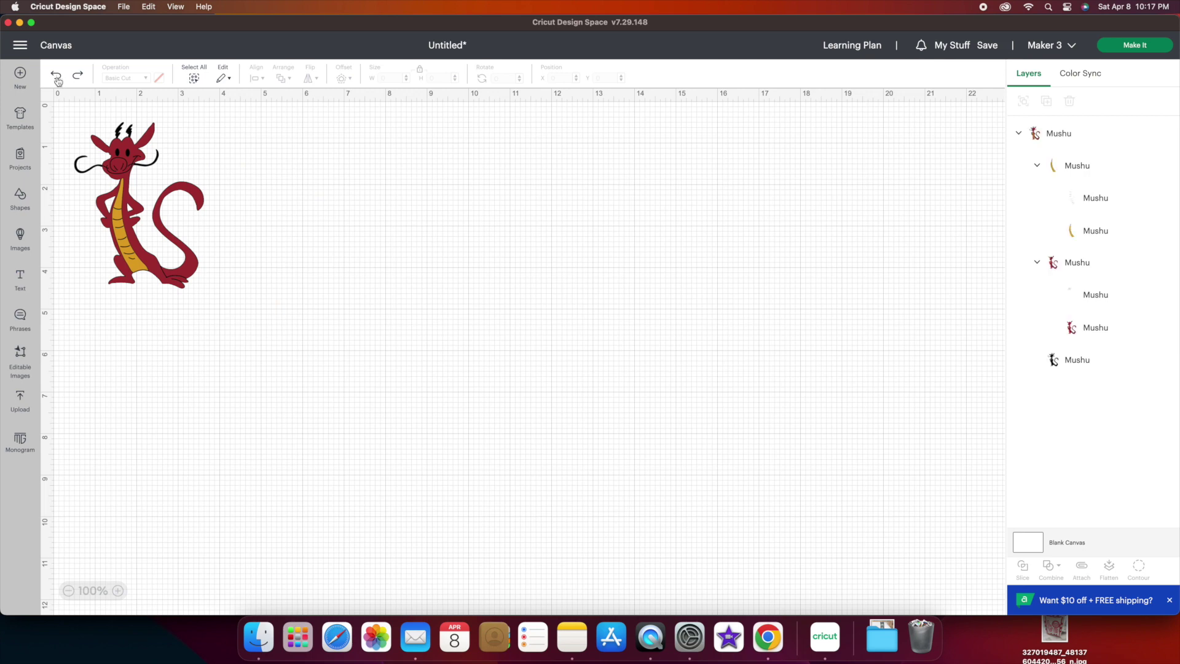
{"action": "left_click", "coordinate": [77, 75]}
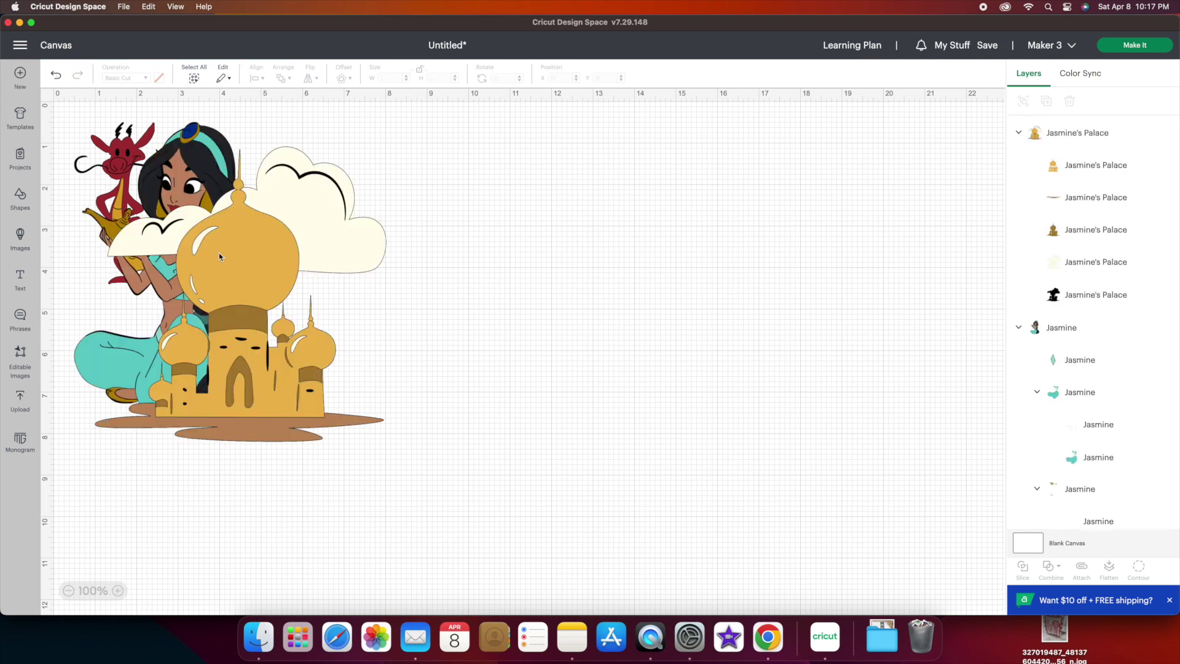
- Move the palace aside and shrink Jasmine to about 2.5 by 3.9 in beside it
{"action": "left_click_drag", "start_coordinate": [219, 253], "coordinate": [427, 220]}
{"action": "left_click", "coordinate": [152, 319]}
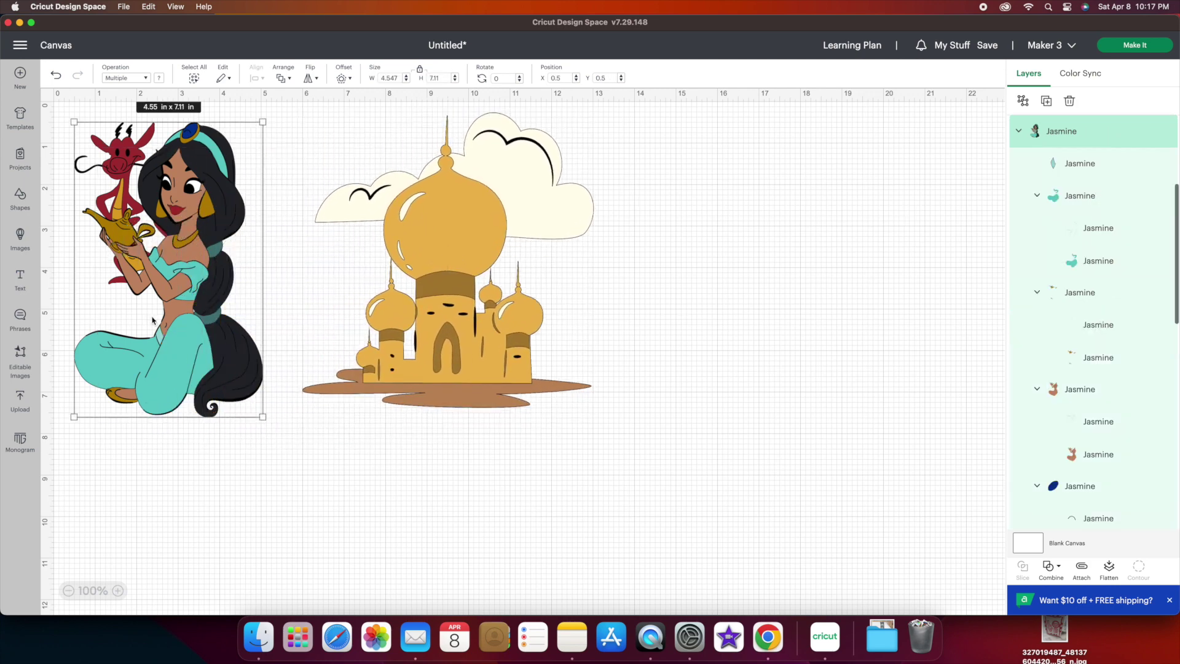
{"action": "left_click_drag", "start_coordinate": [153, 319], "coordinate": [262, 407]}
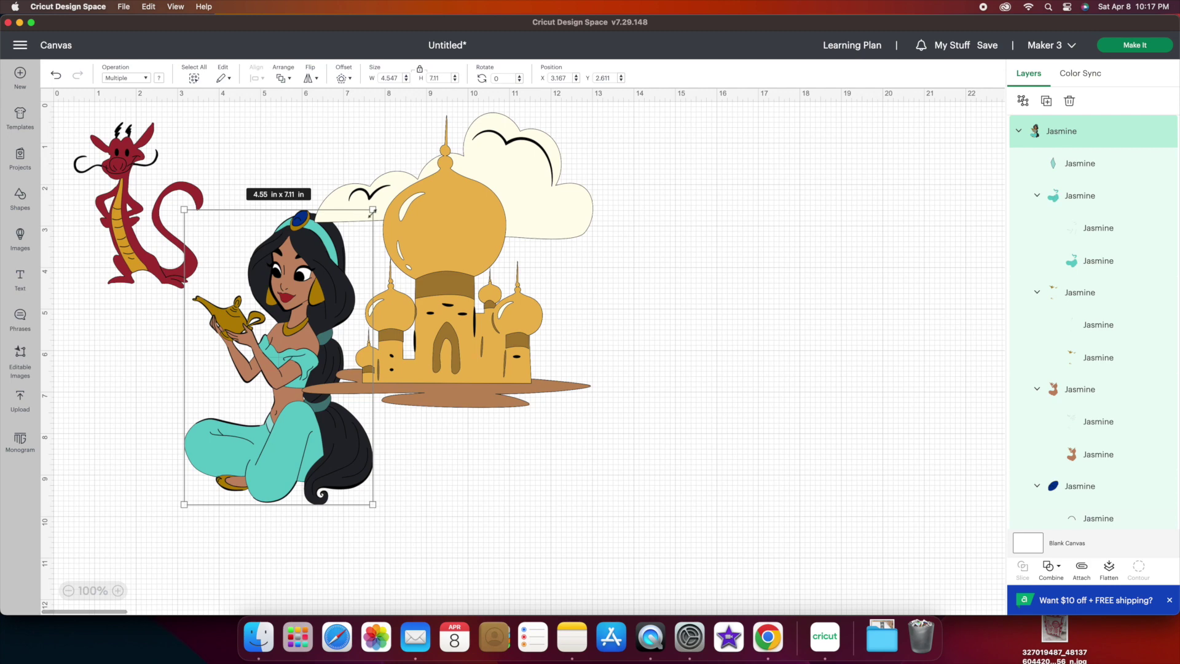
{"action": "left_click_drag", "start_coordinate": [373, 211], "coordinate": [228, 344]}
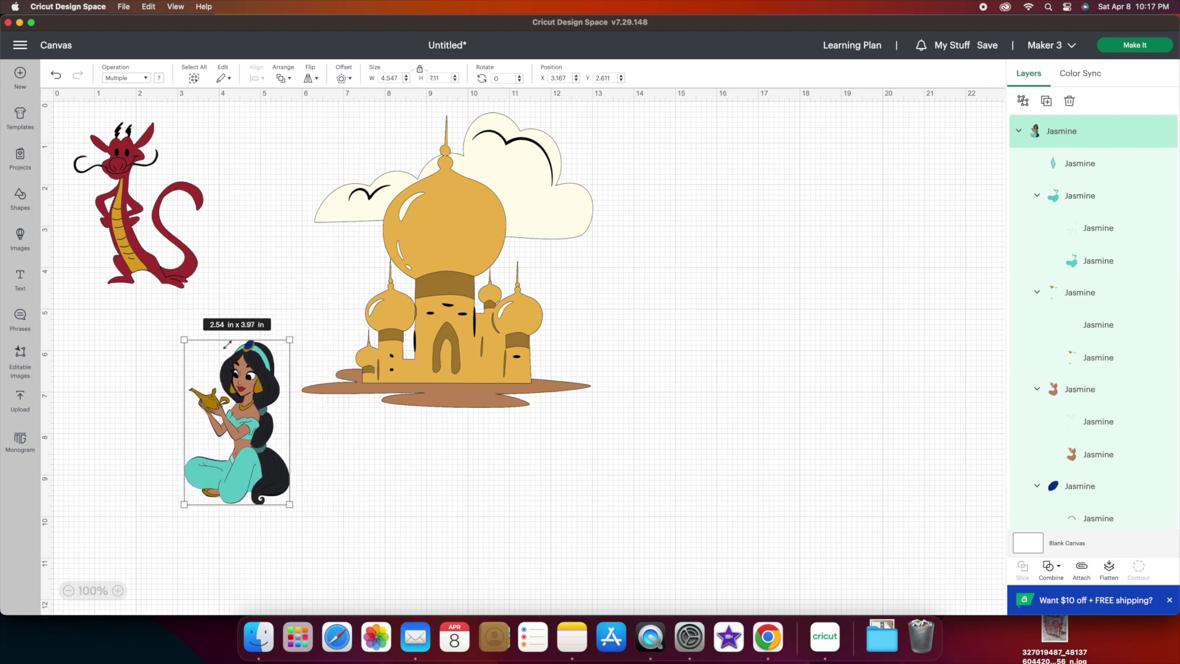
{"action": "left_click_drag", "start_coordinate": [235, 439], "coordinate": [640, 326]}
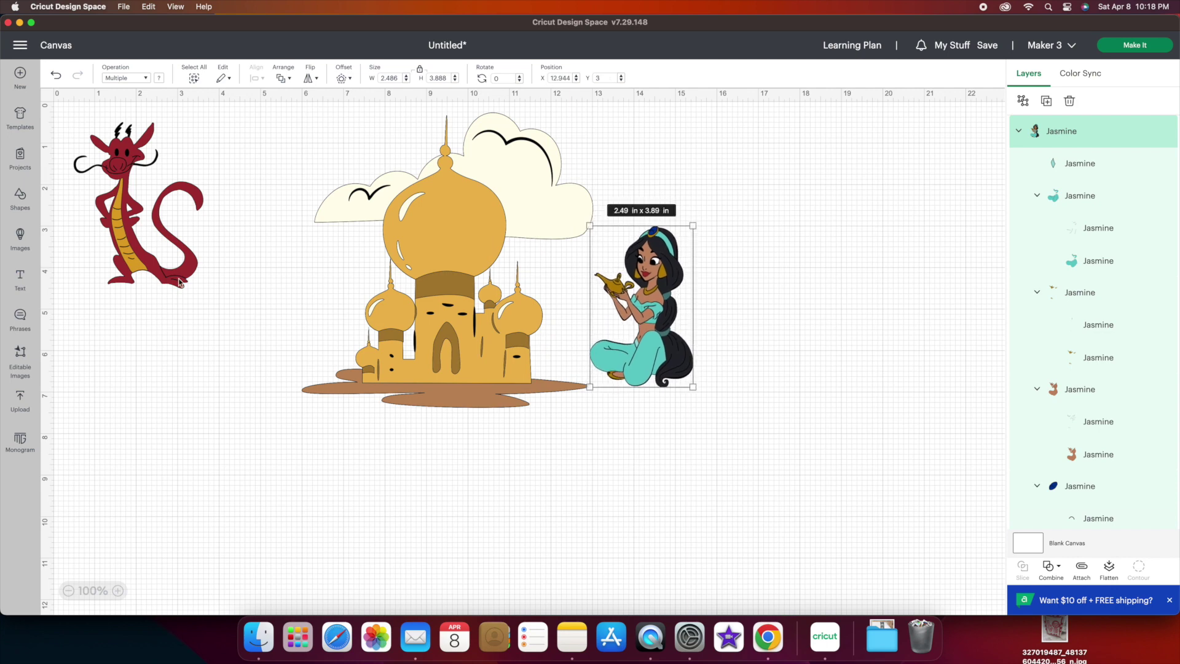
- Delete the Mushu image from the canvas
{"action": "left_click", "coordinate": [180, 283]}
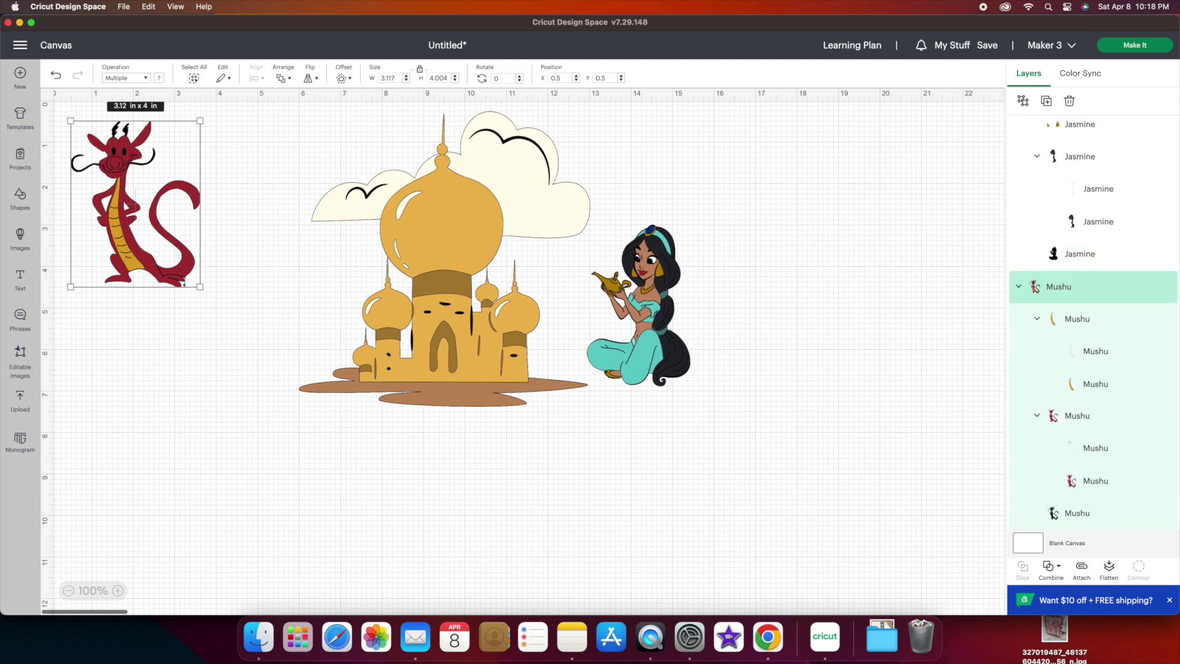
{"action": "left_click", "coordinate": [141, 184]}
{"action": "key", "text": "Delete"}
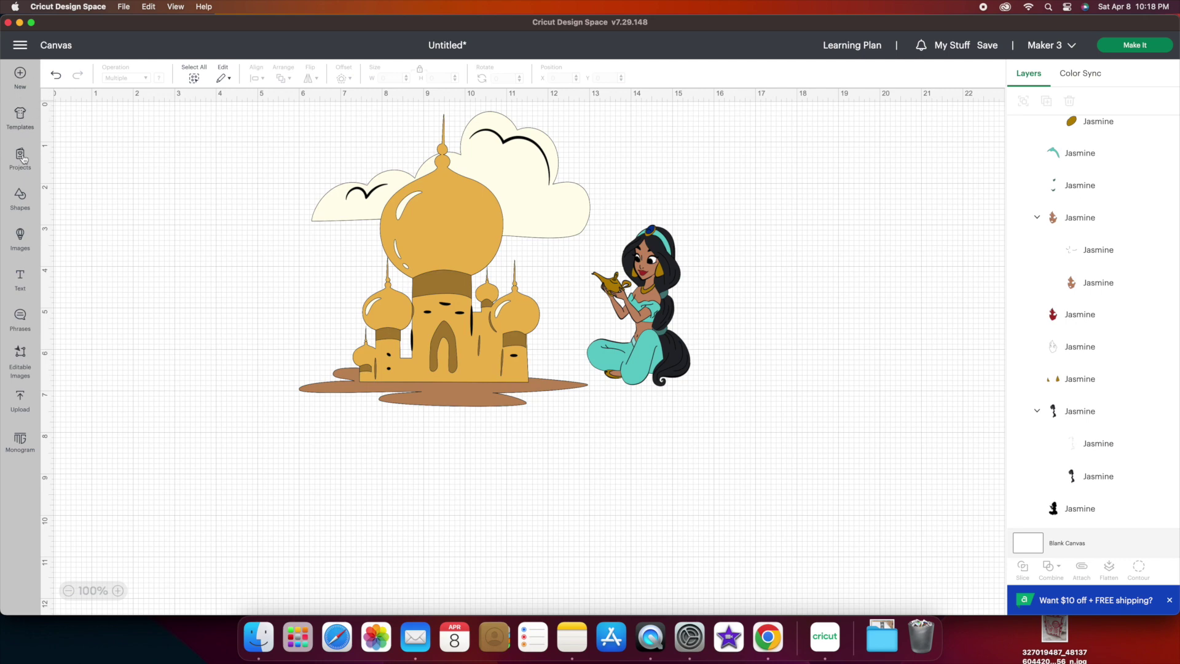
{"action": "left_click", "coordinate": [21, 238]}
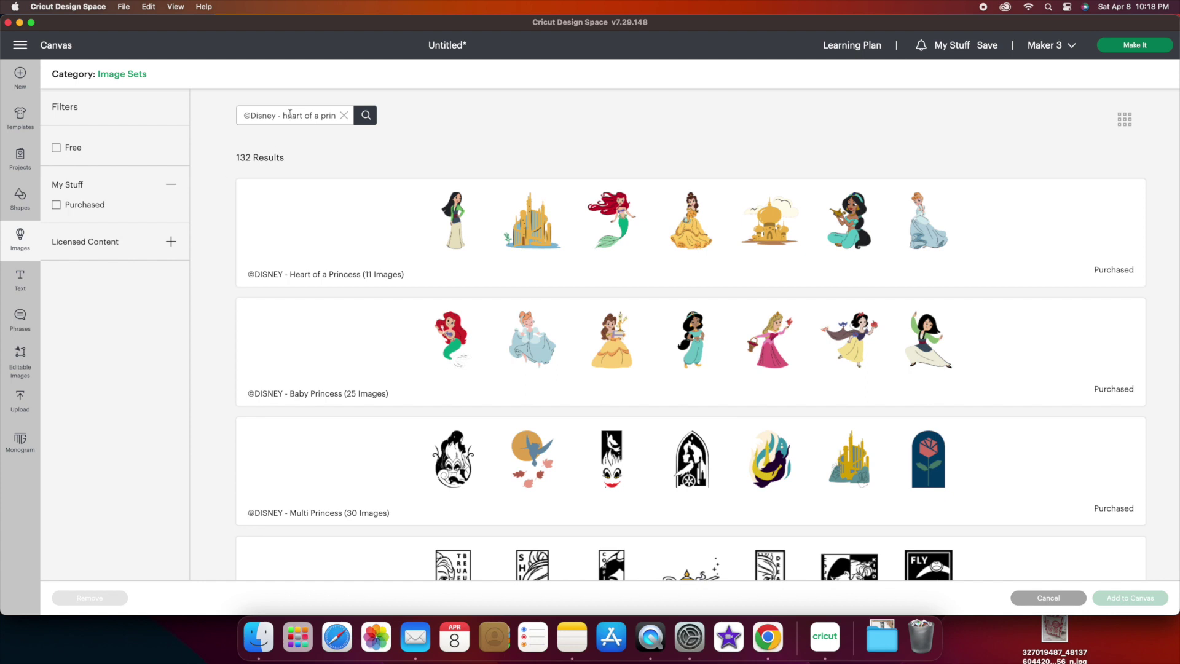
- Search for 'little mermaid tween' and open the Little Mermaid Tween image set
{"action": "left_click_drag", "start_coordinate": [283, 116], "coordinate": [388, 127]}
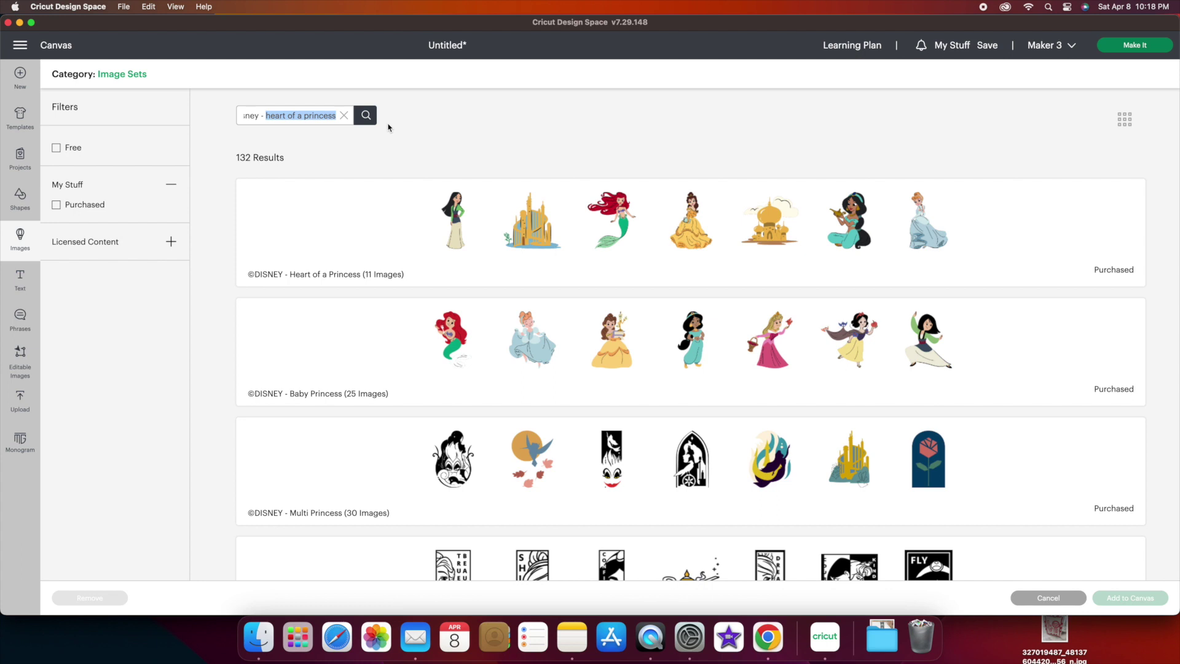
{"action": "type", "text": "little mermaid t"}
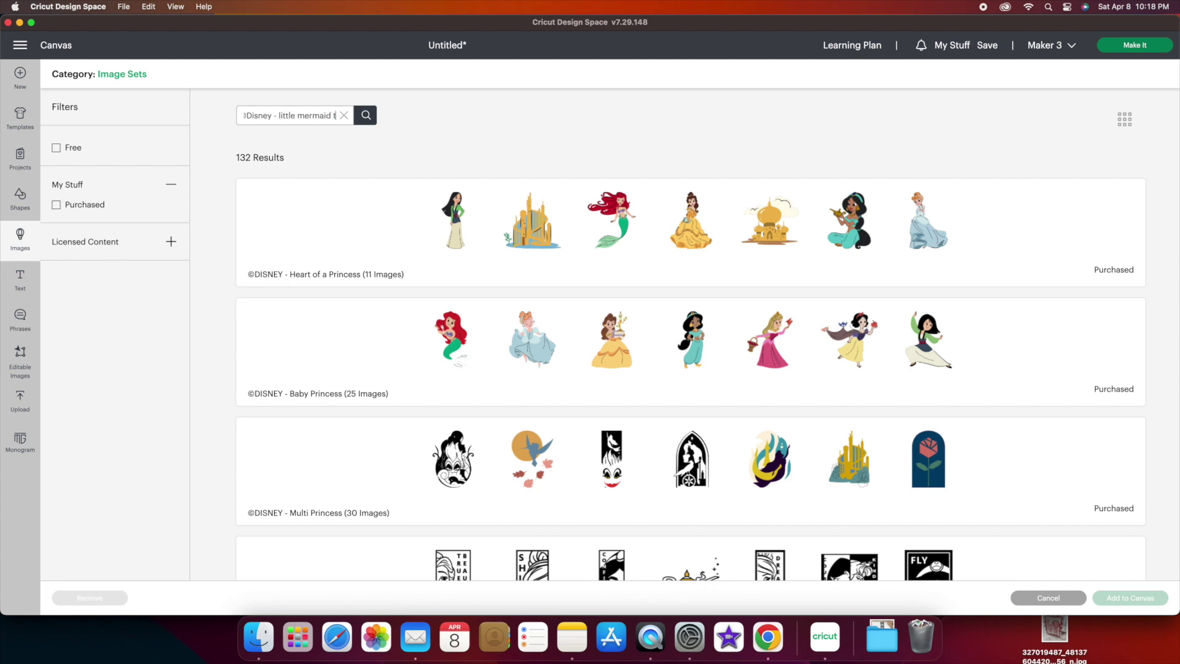
{"action": "type", "text": "ween"}
{"action": "key", "text": "Return"}
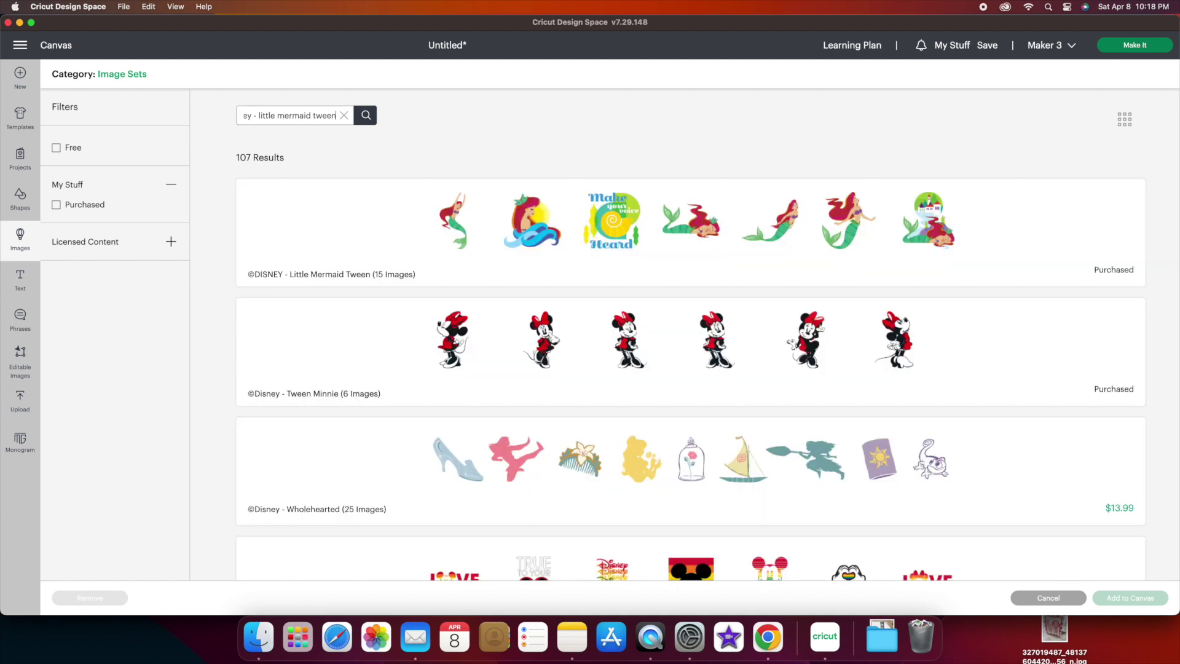
{"action": "left_click", "coordinate": [427, 221]}
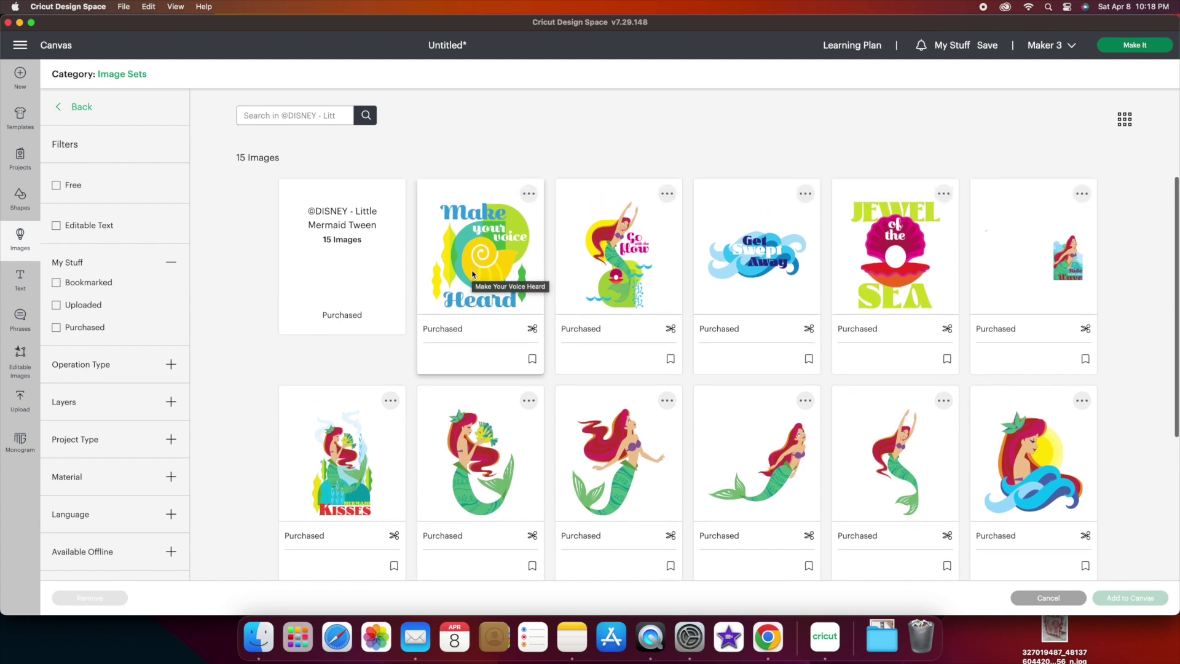
- Add the Ariel-and-castle image to the canvas at 6 by 6.61 in
{"action": "scroll", "coordinate": [473, 274], "scroll_direction": "down", "scroll_amount": 1}
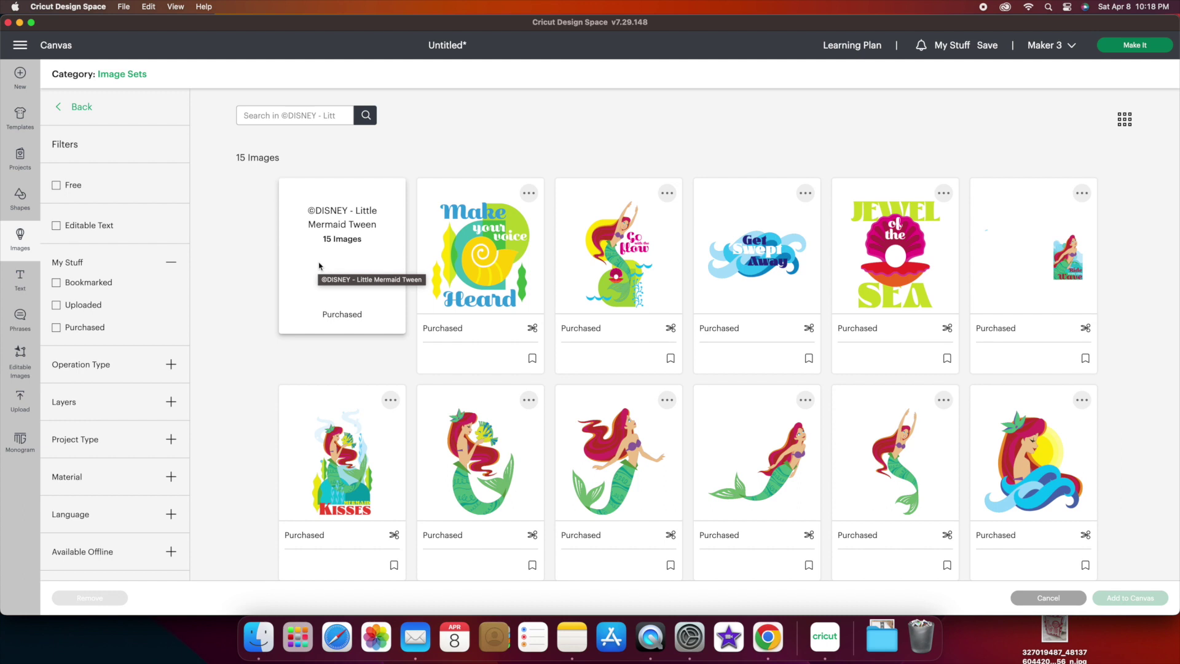
{"action": "scroll", "coordinate": [319, 266], "scroll_direction": "down", "scroll_amount": 2}
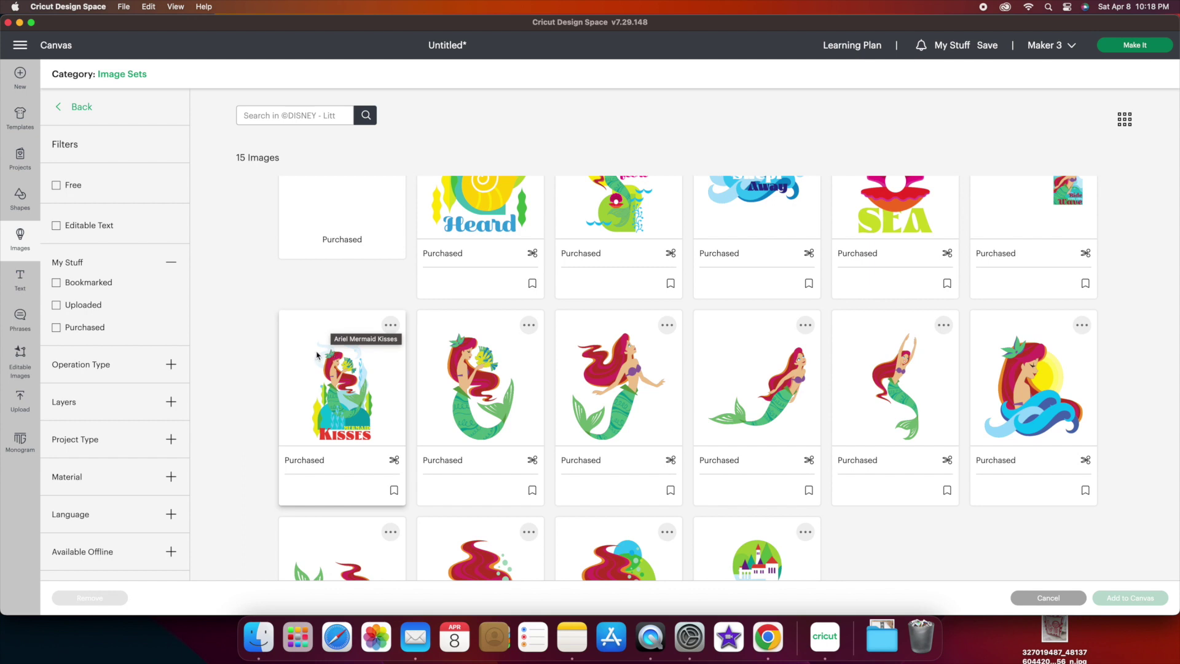
{"action": "scroll", "coordinate": [269, 350], "scroll_direction": "down", "scroll_amount": 2}
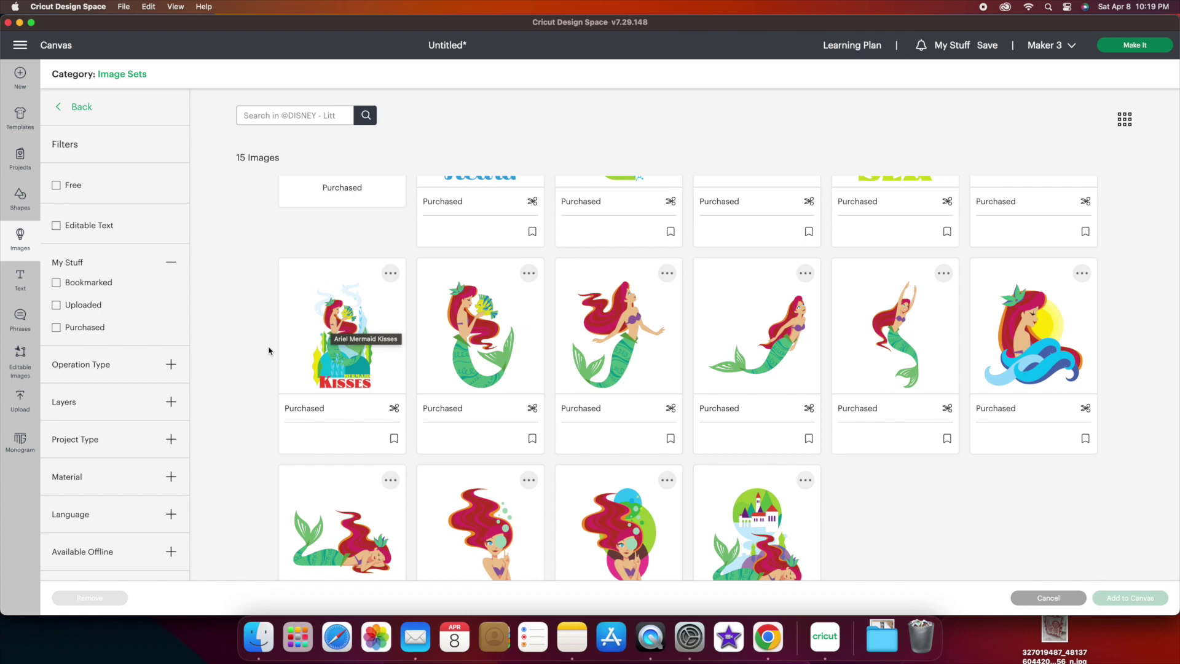
{"action": "scroll", "coordinate": [269, 351], "scroll_direction": "down", "scroll_amount": 2}
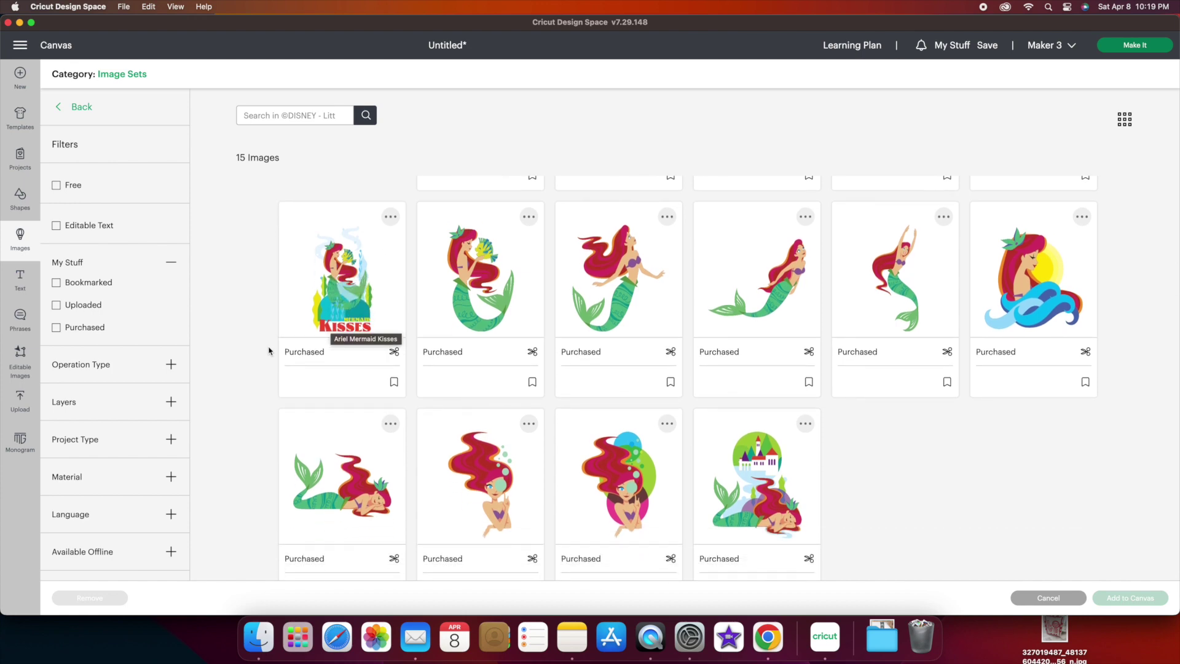
{"action": "scroll", "coordinate": [269, 351], "scroll_direction": "down", "scroll_amount": 1}
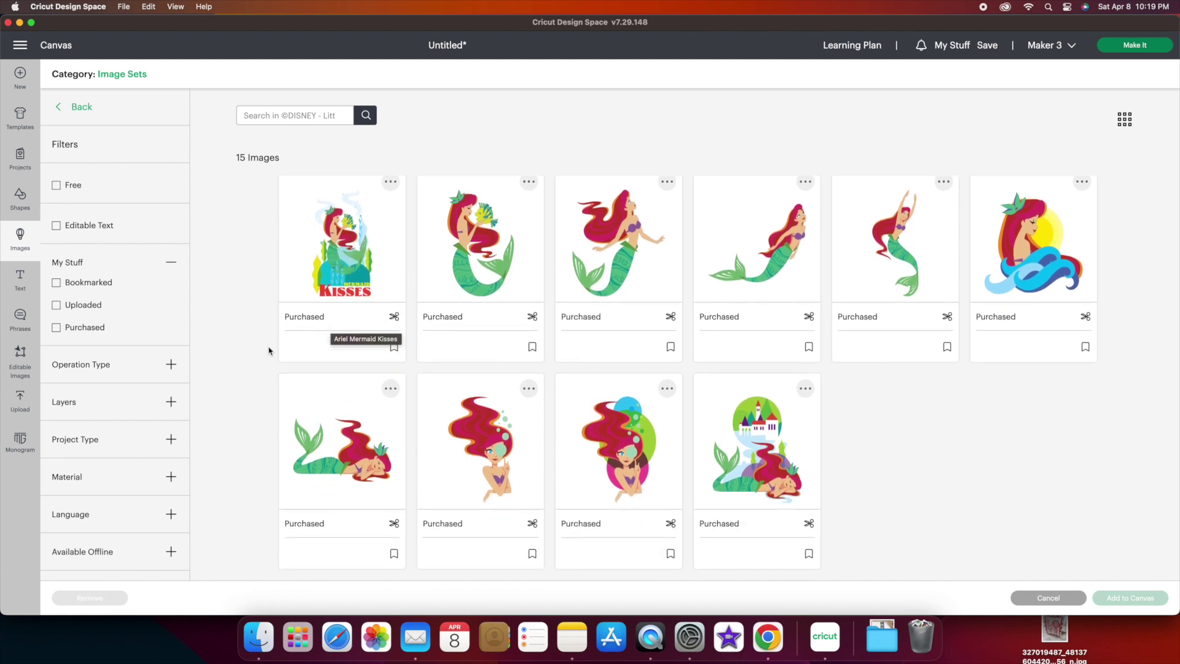
{"action": "left_click", "coordinate": [739, 453]}
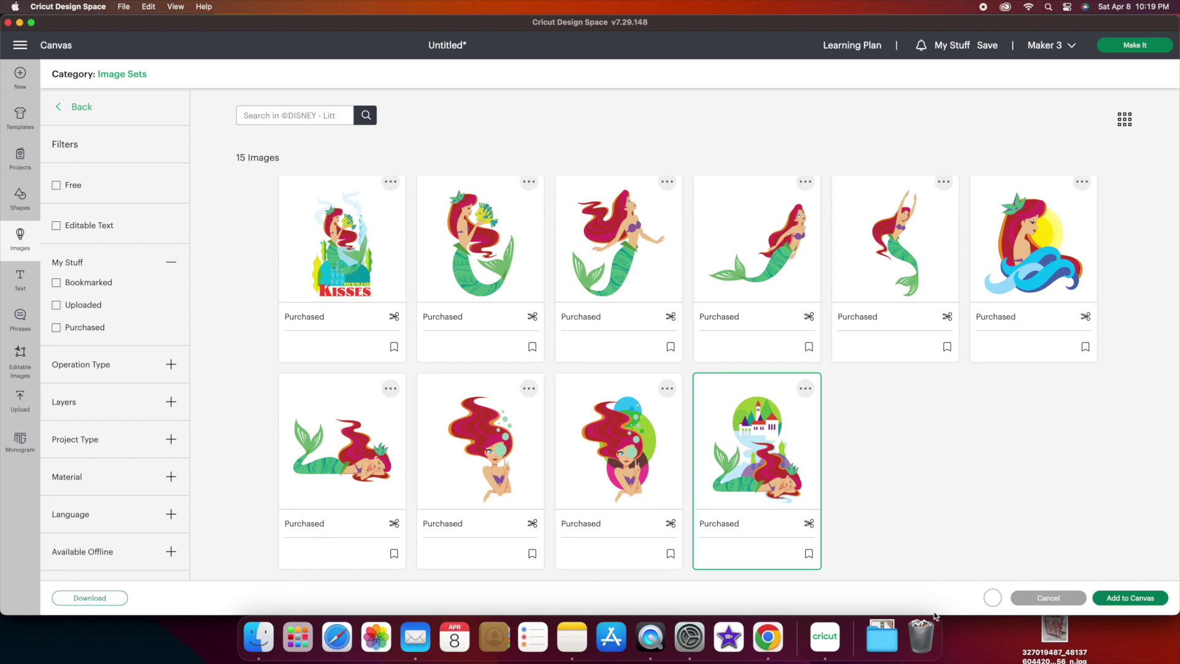
{"action": "left_click", "coordinate": [1134, 601]}
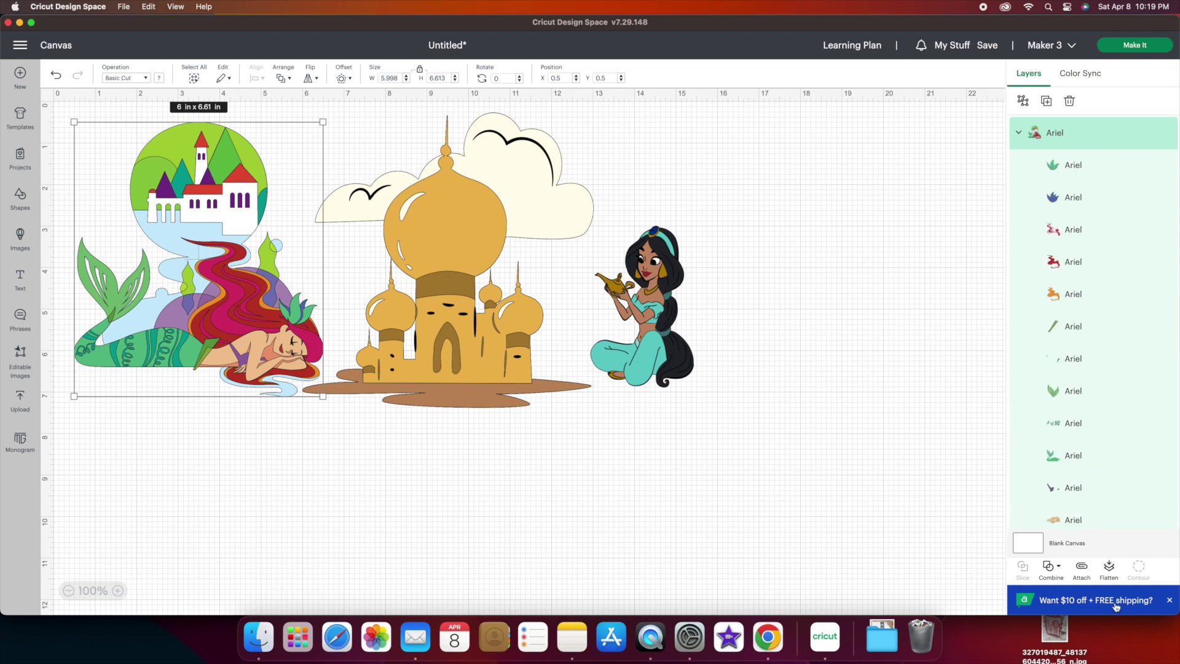
- Delete the palace and Jasmine, move Ariel to X 2.194, Y 0.986, and select all its layers
{"action": "left_click_drag", "start_coordinate": [762, 440], "coordinate": [491, 339]}
{"action": "key", "text": "Delete"}
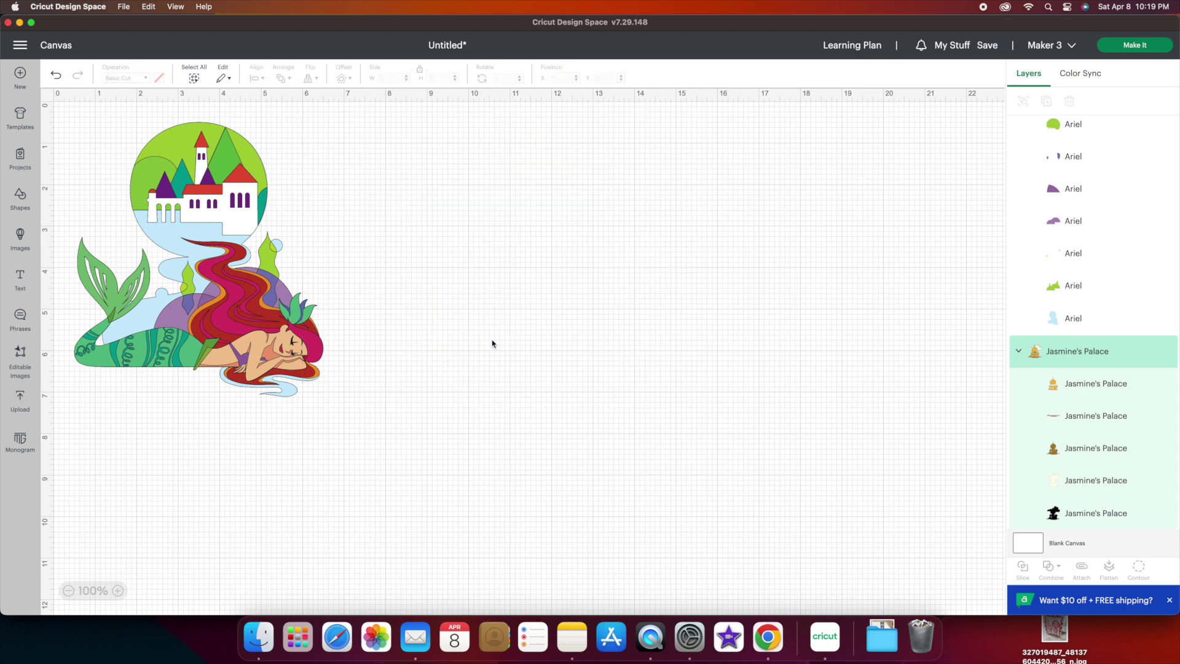
{"action": "left_click", "coordinate": [246, 348]}
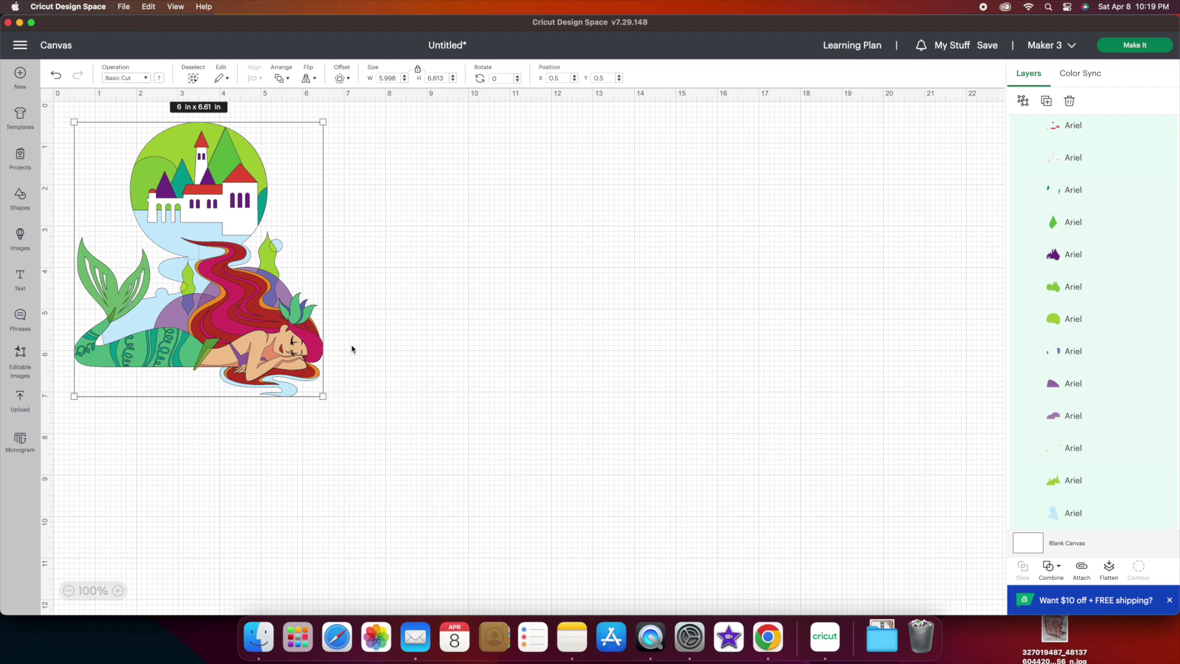
{"action": "left_click_drag", "start_coordinate": [272, 353], "coordinate": [343, 374]}
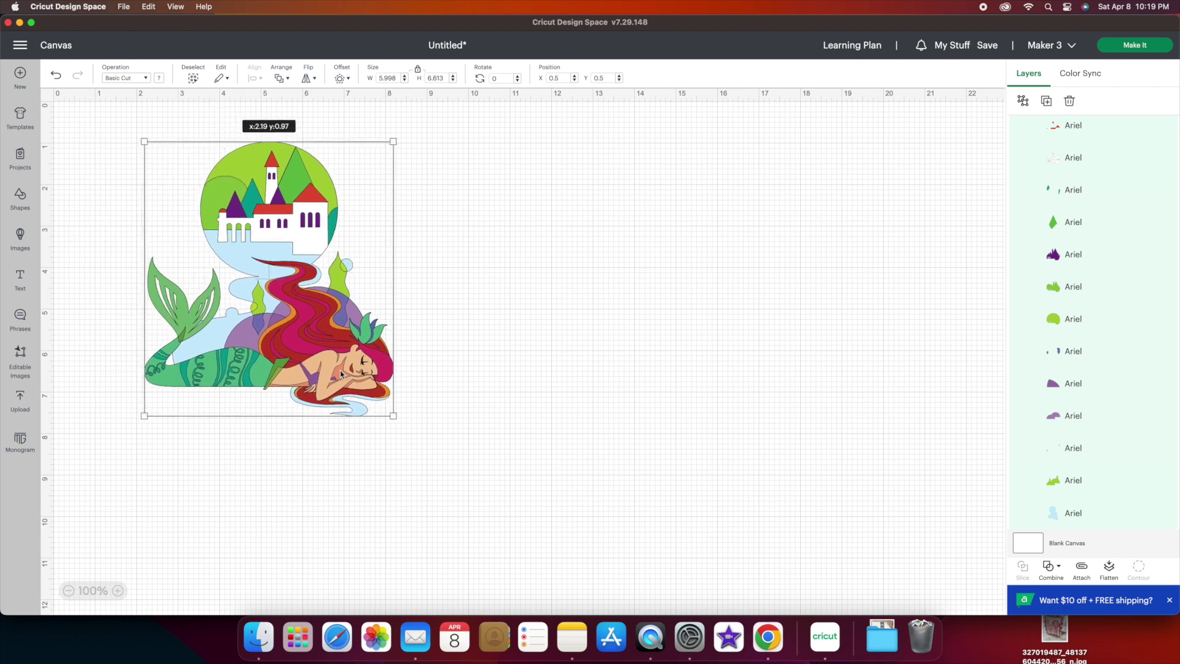
{"action": "left_click", "coordinate": [523, 373]}
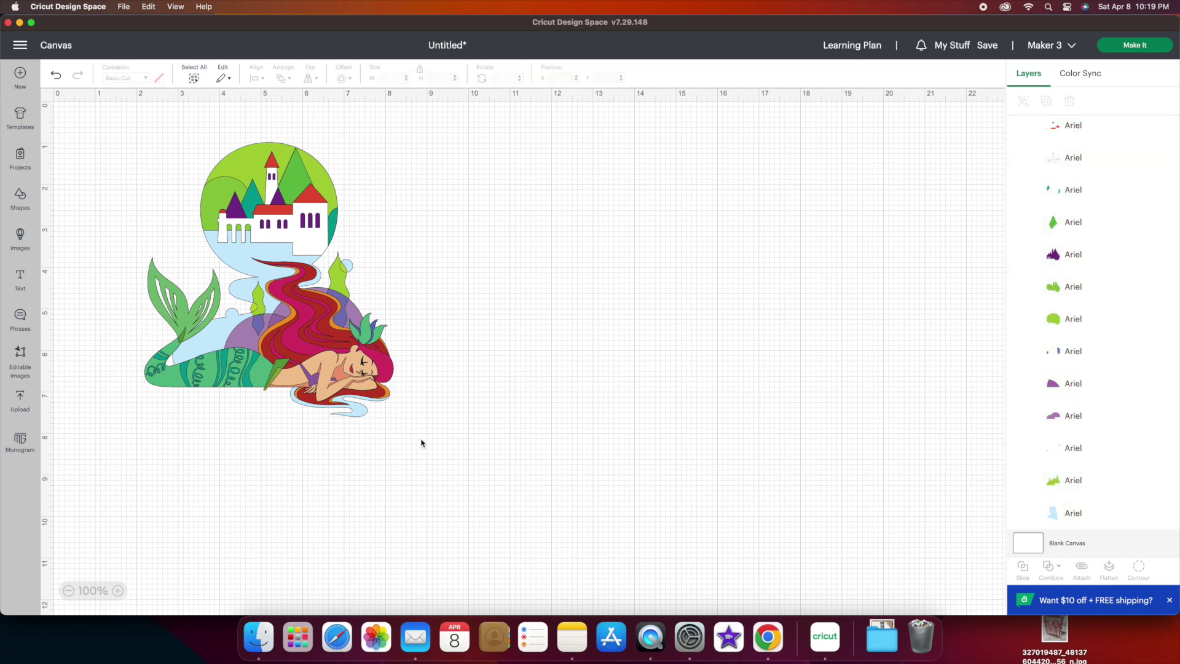
{"action": "left_click_drag", "start_coordinate": [422, 443], "coordinate": [88, 116]}
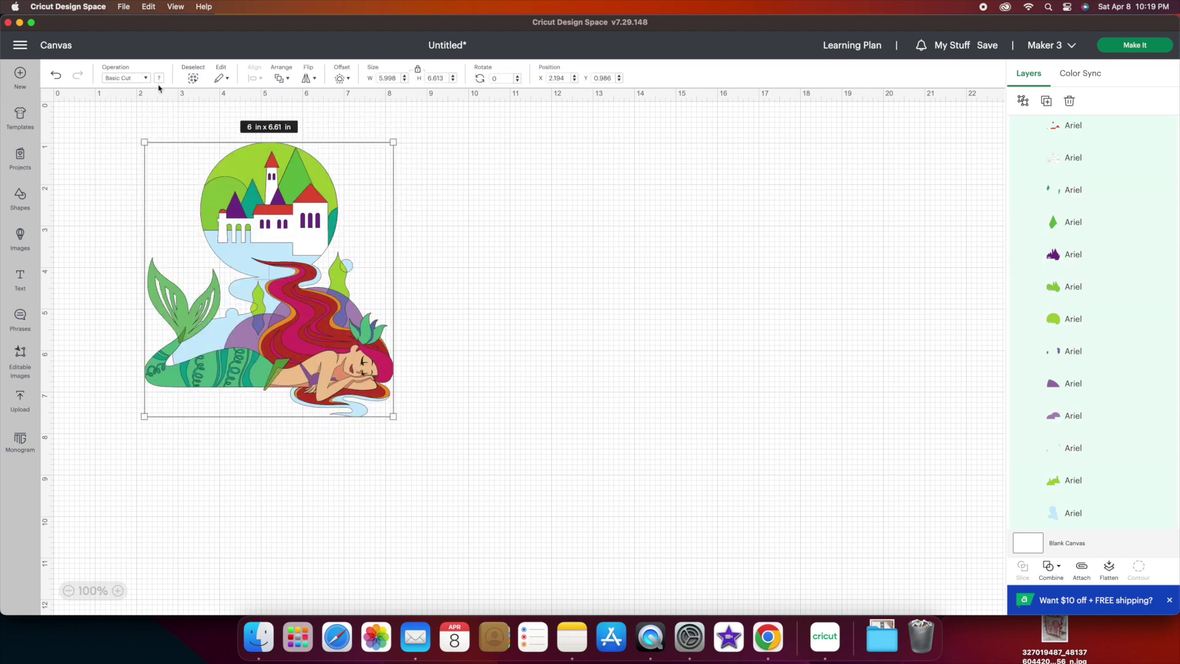
- Set the Ariel image's operation to Print Then Cut
{"action": "left_click", "coordinate": [149, 79]}
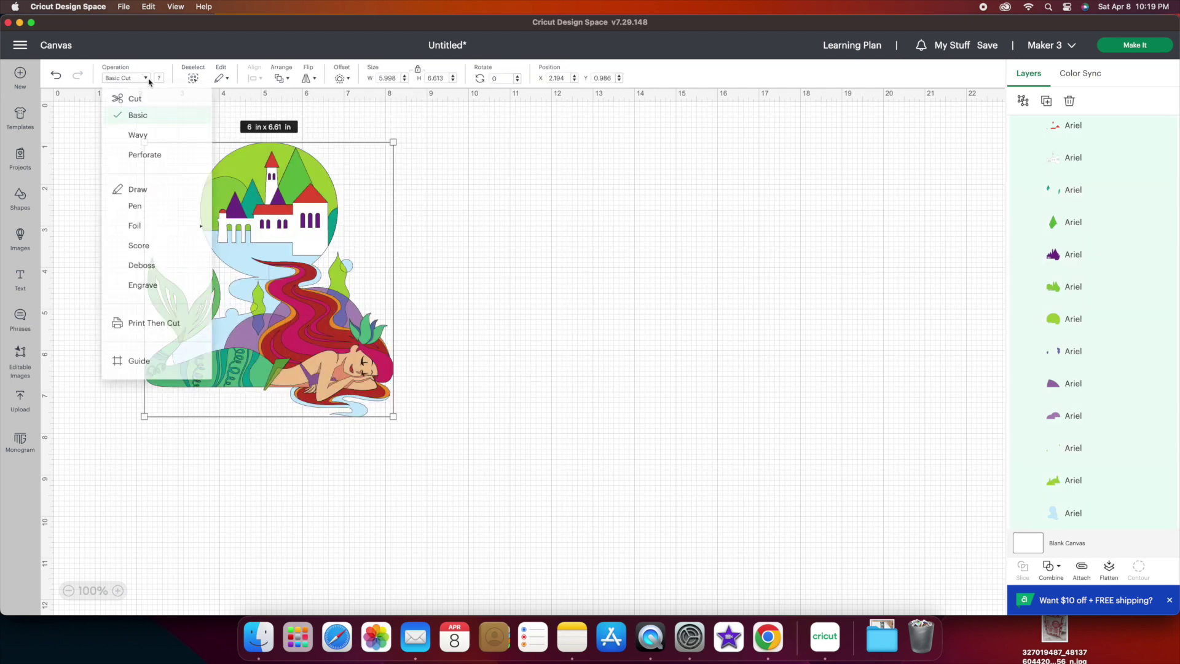
{"action": "left_click", "coordinate": [147, 334]}
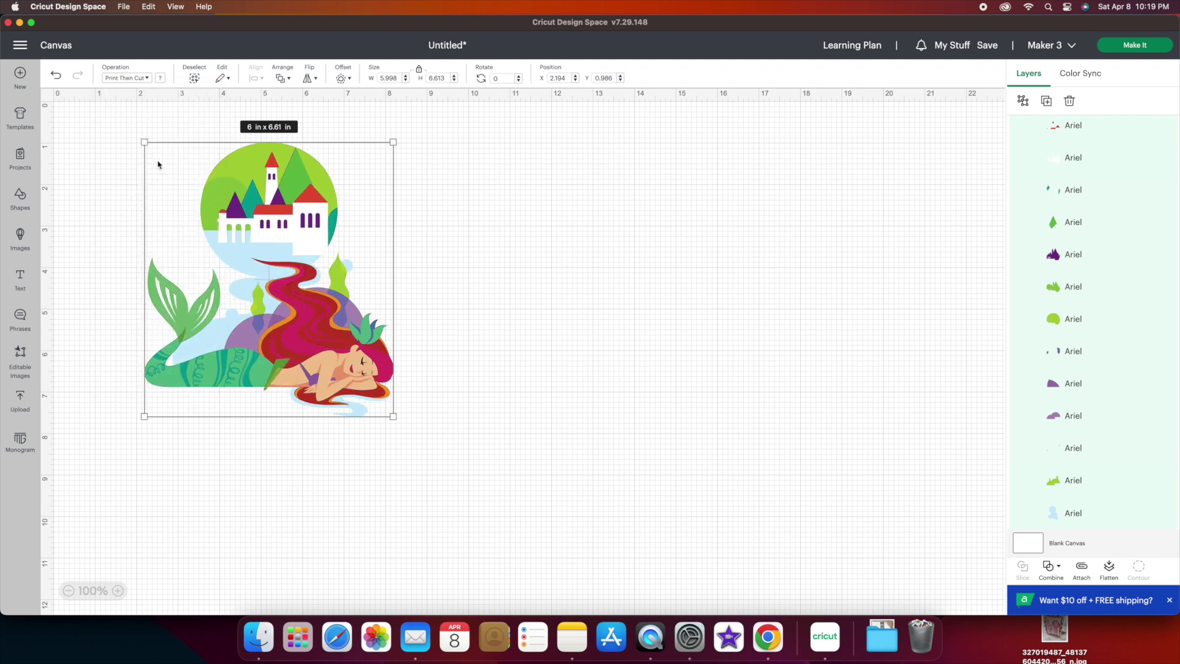
{"action": "left_click", "coordinate": [148, 79]}
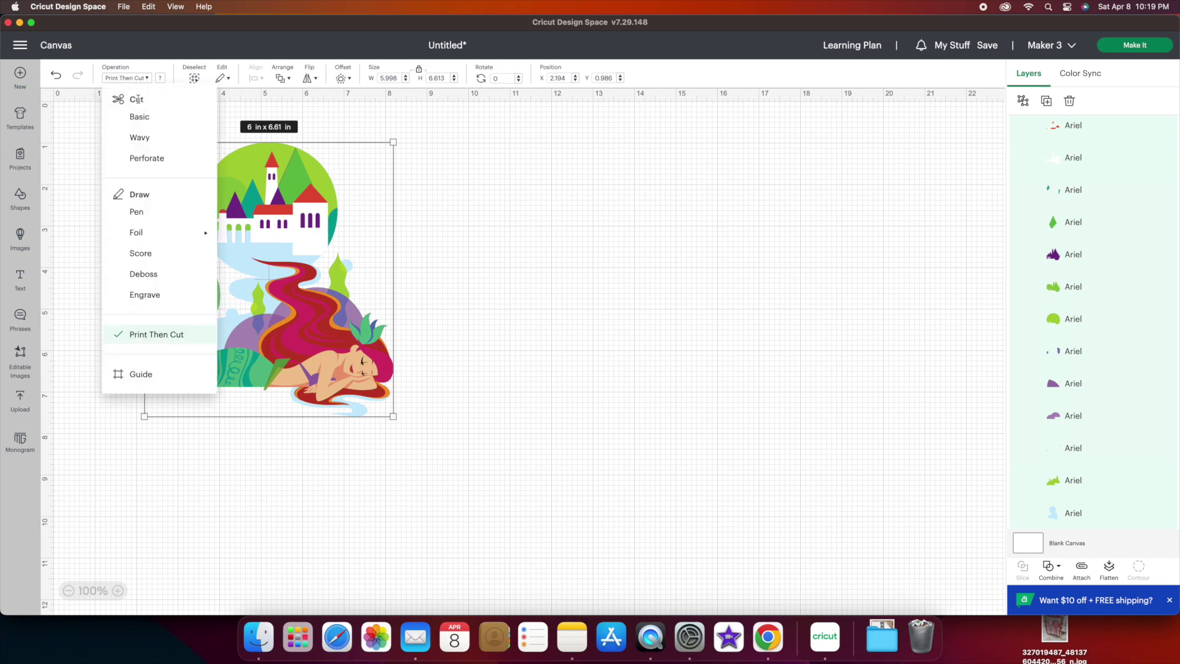
{"action": "left_click", "coordinate": [139, 117]}
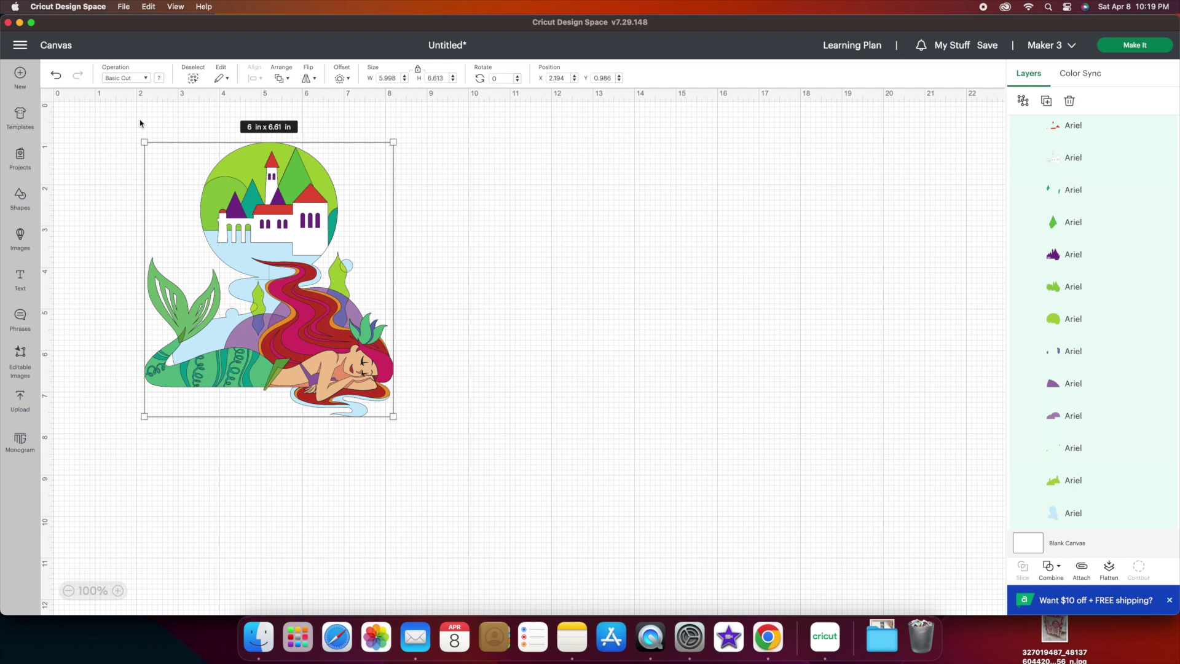
{"action": "left_click", "coordinate": [147, 78]}
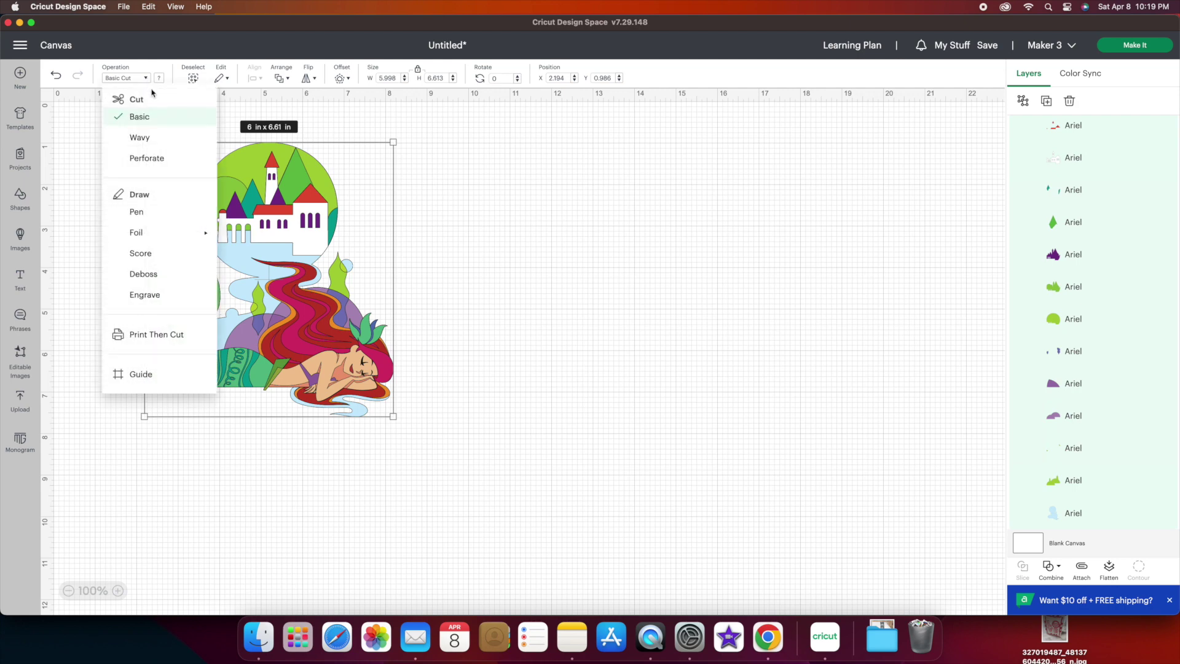
{"action": "left_click", "coordinate": [149, 335]}
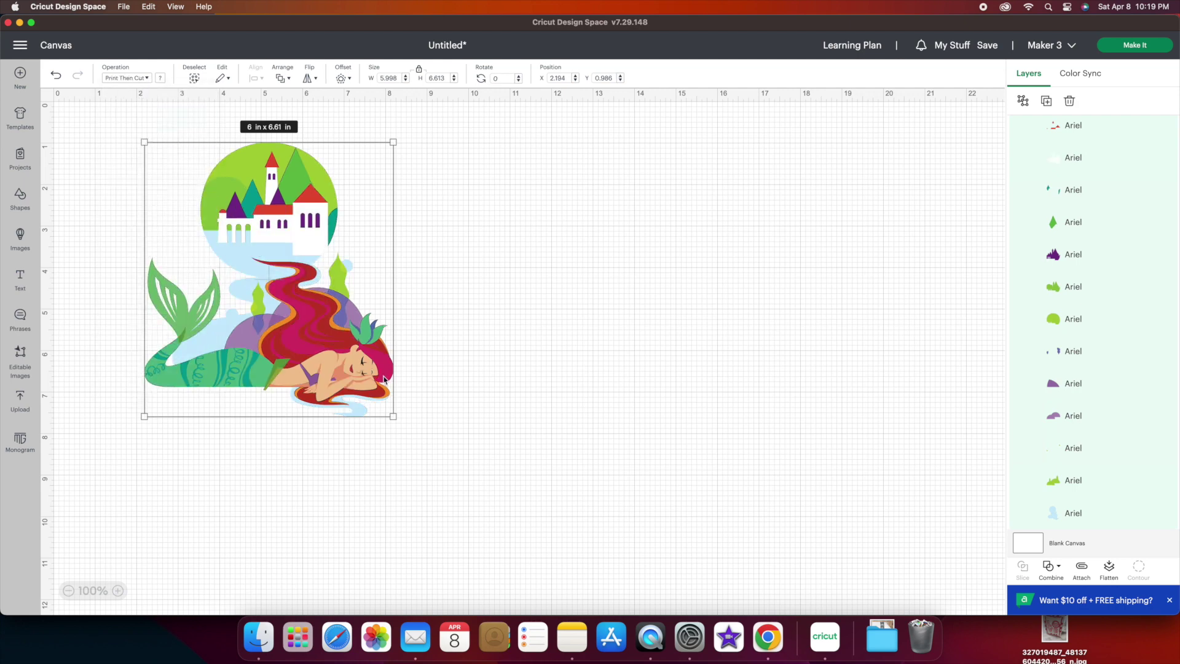
- Reselect all the Ariel layers and flatten them into one printable image
{"action": "left_click", "coordinate": [563, 413]}
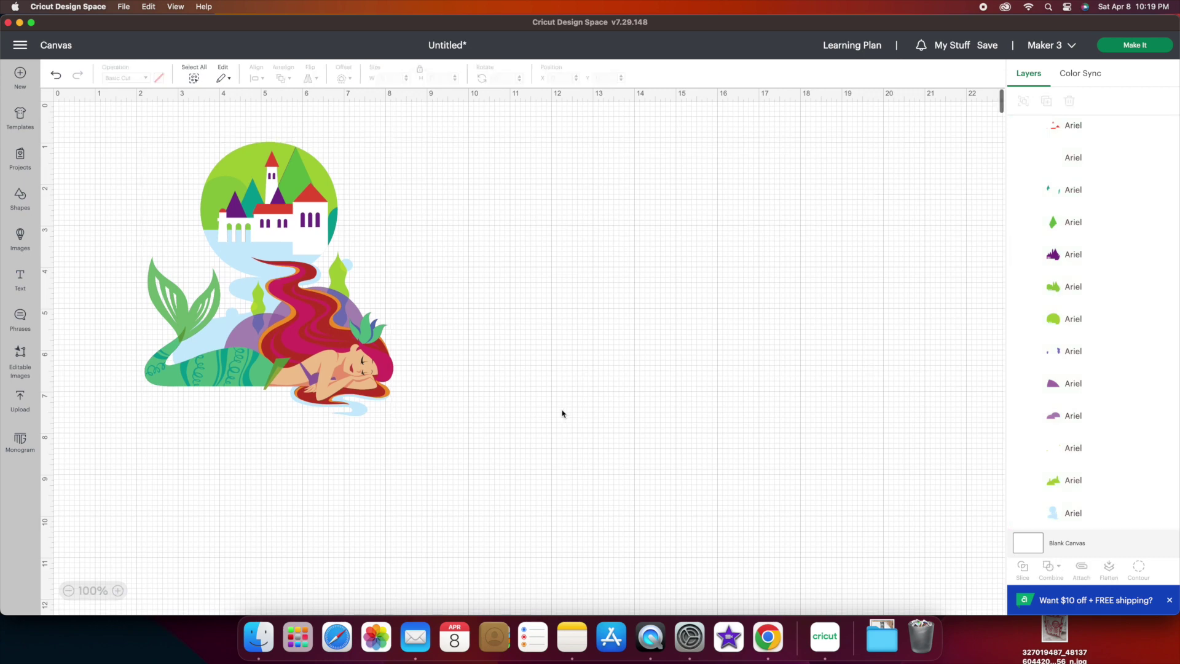
{"action": "left_click_drag", "start_coordinate": [538, 474], "coordinate": [122, 138]}
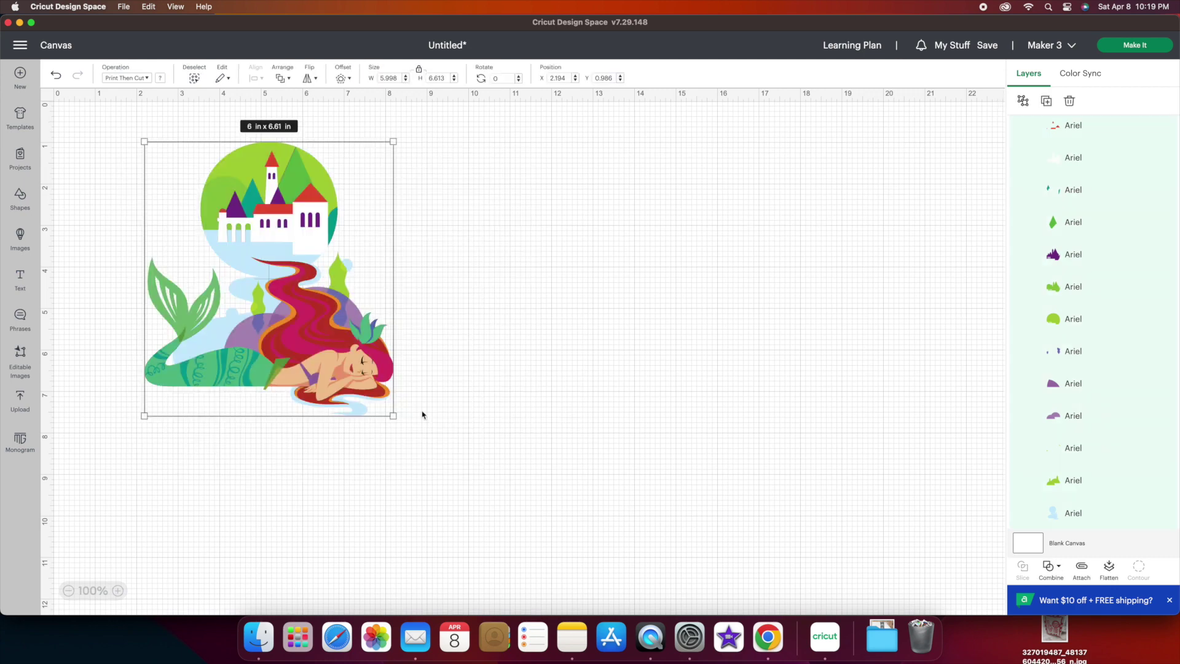
{"action": "left_click", "coordinate": [1111, 568]}
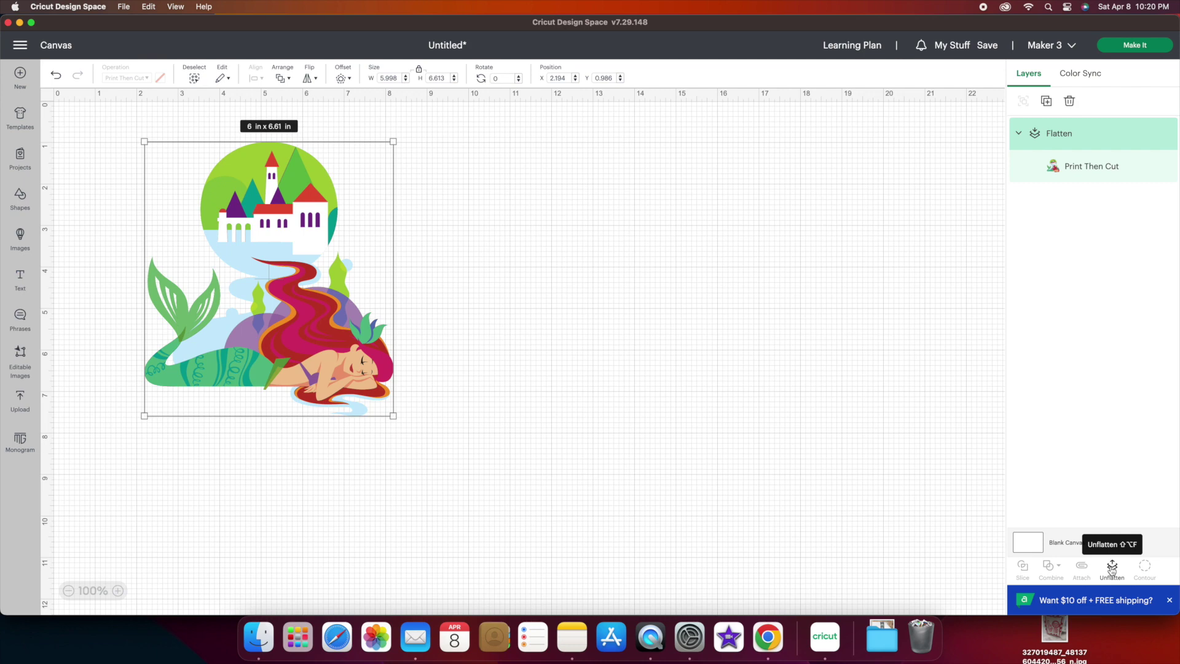
{"action": "left_click", "coordinate": [870, 549]}
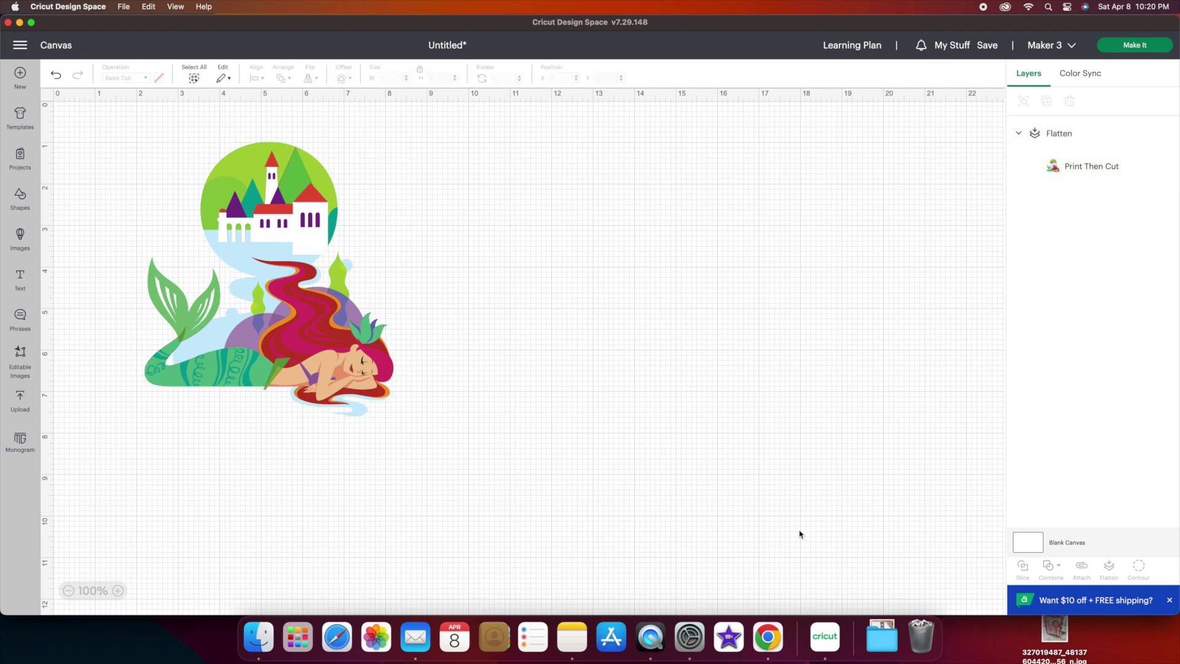
{"action": "left_click", "coordinate": [332, 392]}
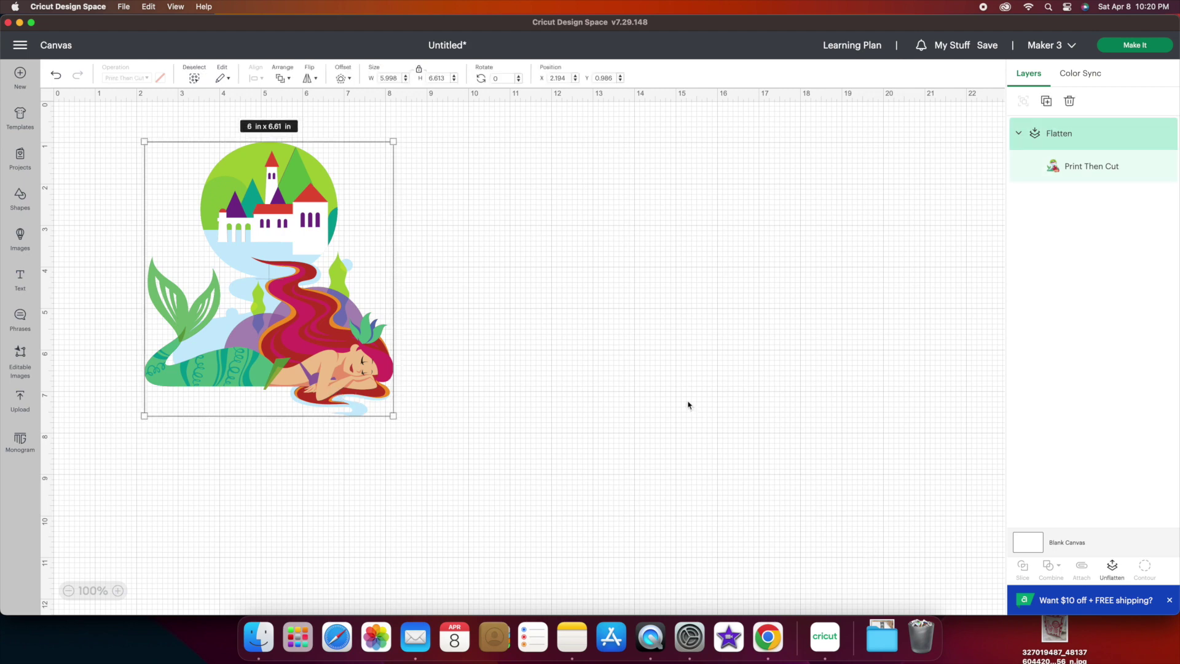
{"action": "left_click", "coordinate": [1145, 47]}
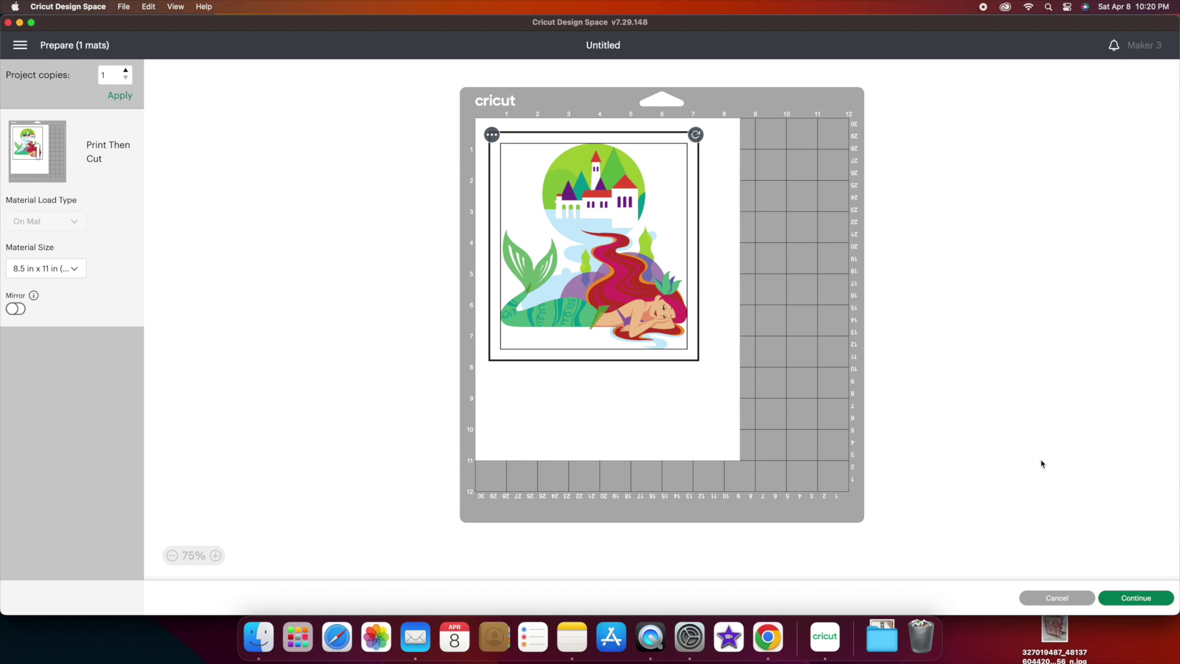
- Continue past the single 8.5 x 11 in Print Then Cut mat to the Make screen
{"action": "left_click", "coordinate": [1148, 600]}
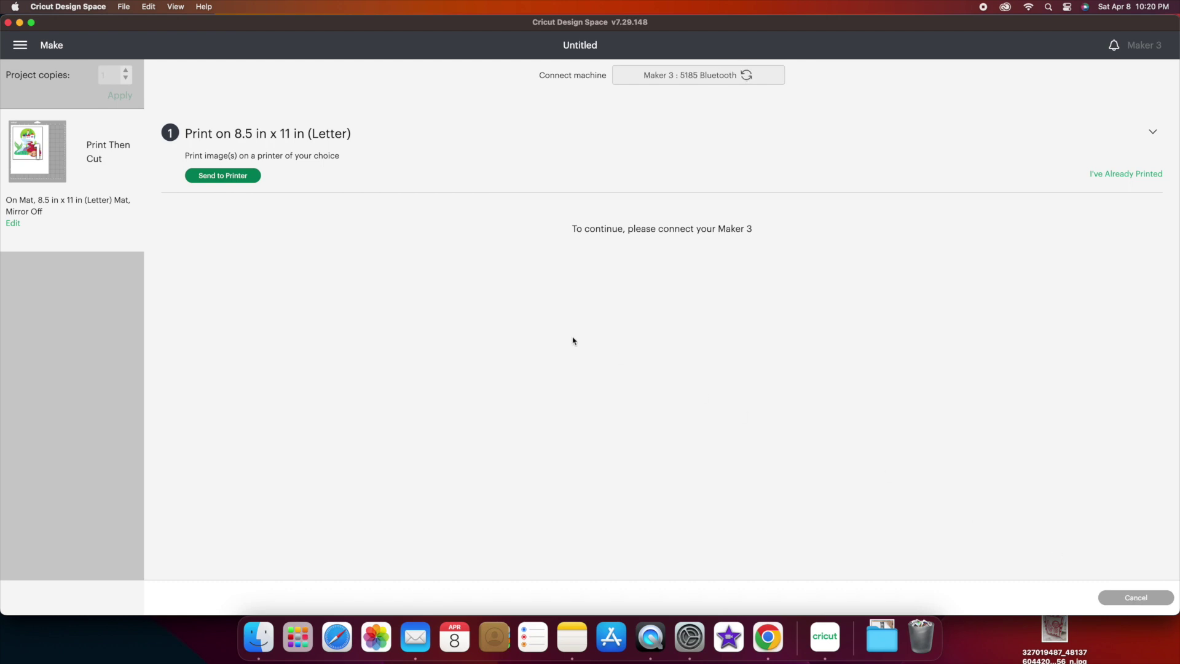
- Print the image without bleed through the system dialog for the EPSON WF-7710 Series
{"action": "left_click", "coordinate": [233, 180]}
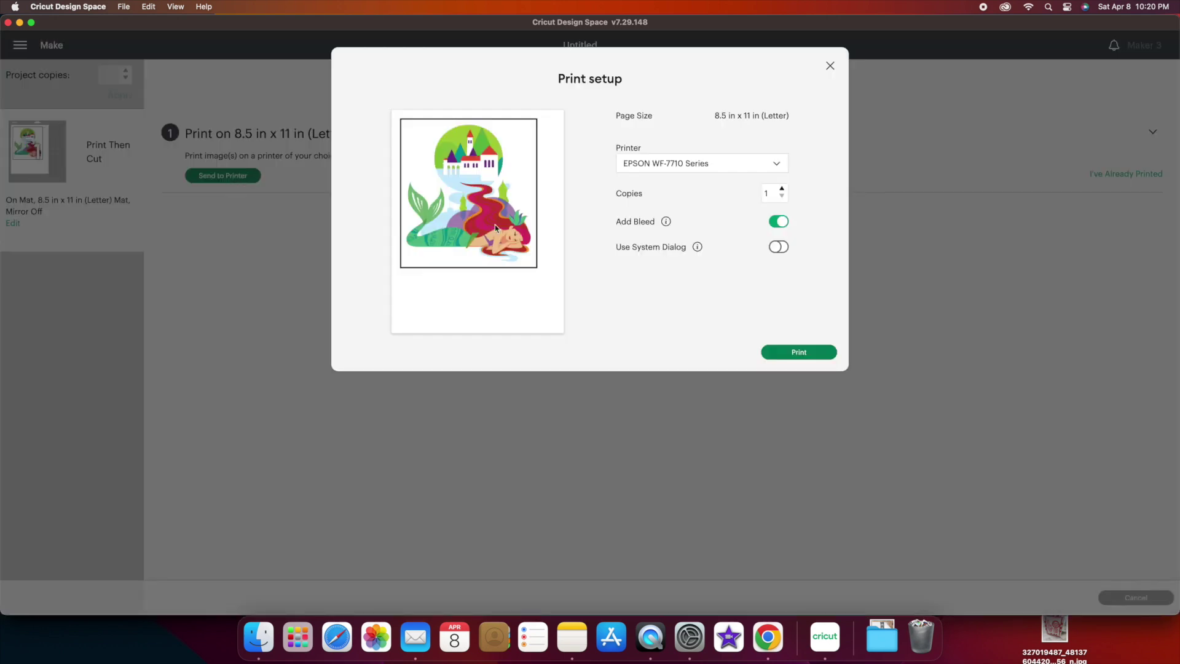
{"action": "left_click", "coordinate": [781, 223]}
{"action": "left_click", "coordinate": [778, 248]}
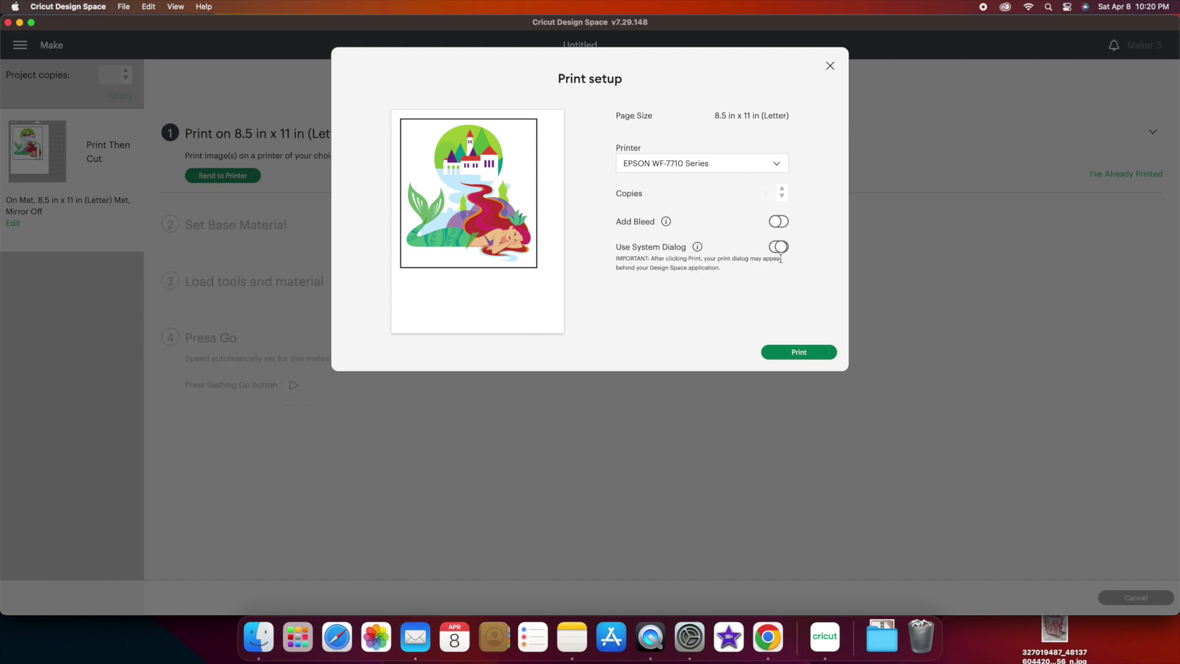
{"action": "left_click", "coordinate": [799, 353]}
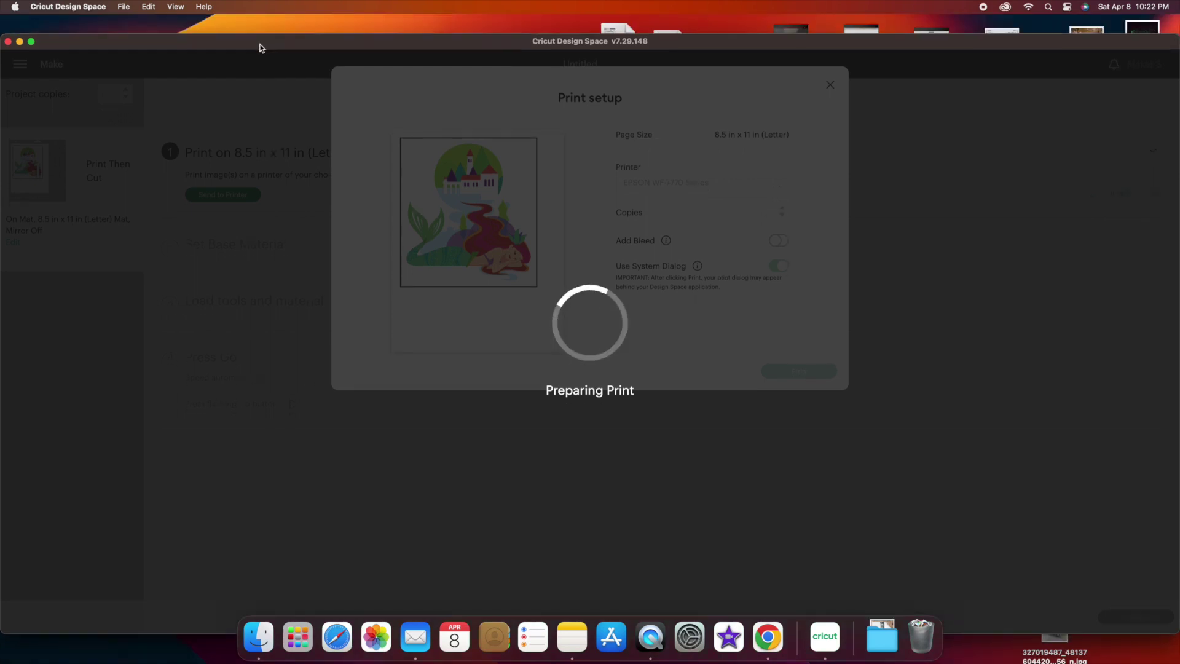
{"action": "left_click_drag", "start_coordinate": [258, 45], "coordinate": [308, 268]}
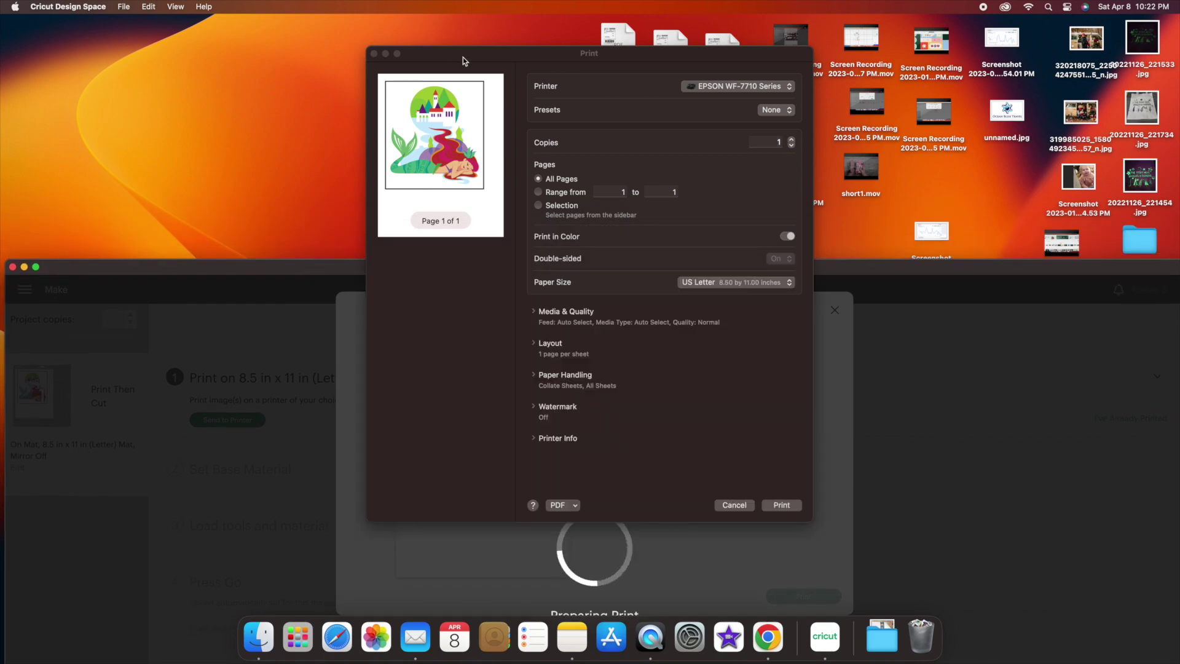
- Print the Ariel page on the EPSON WF-7710 at Best quality with Media Type on Auto Select
{"action": "left_click", "coordinate": [584, 312]}
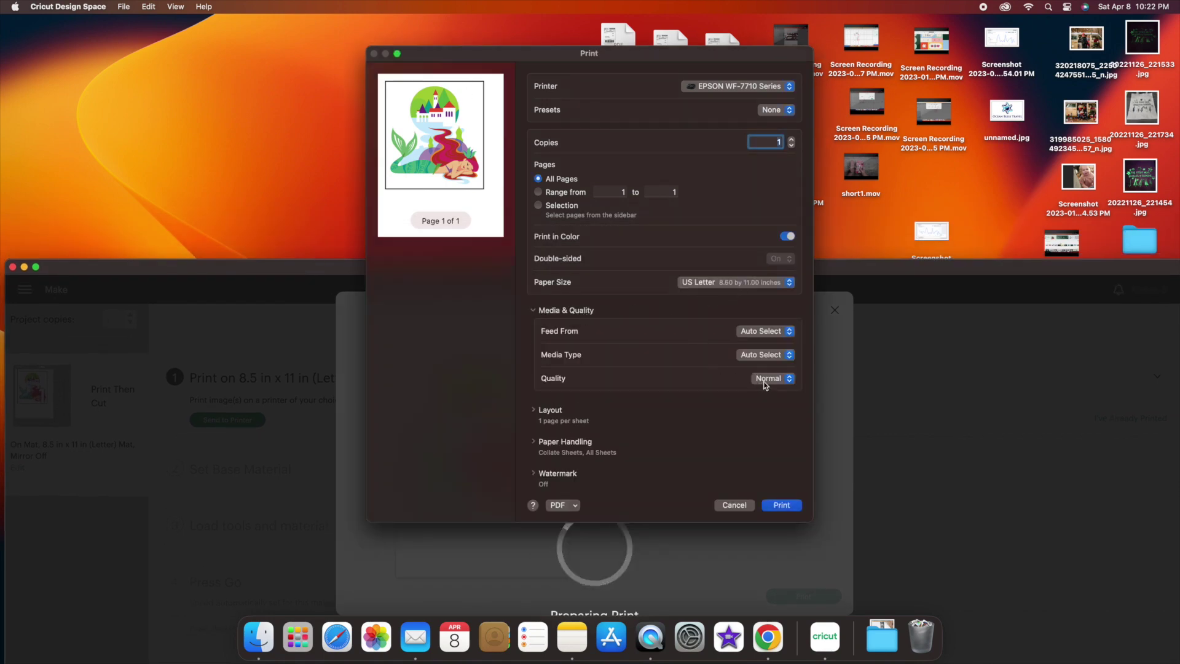
{"action": "left_click", "coordinate": [767, 379]}
{"action": "left_click", "coordinate": [769, 396]}
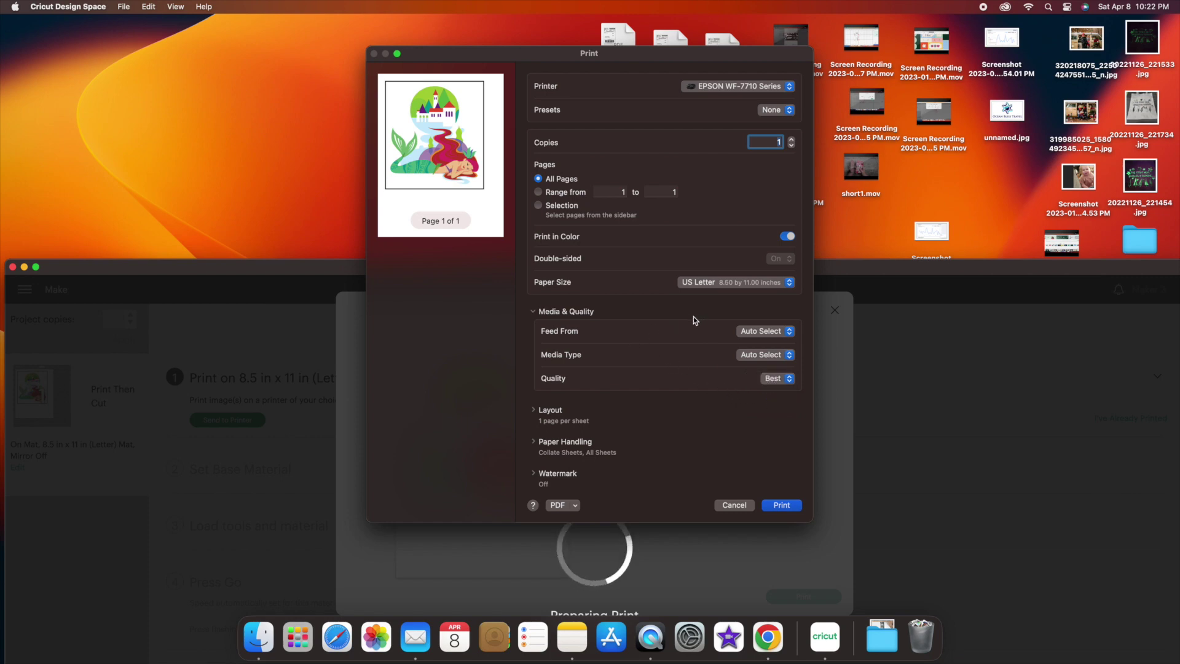
{"action": "scroll", "coordinate": [694, 319], "scroll_direction": "down", "scroll_amount": 1}
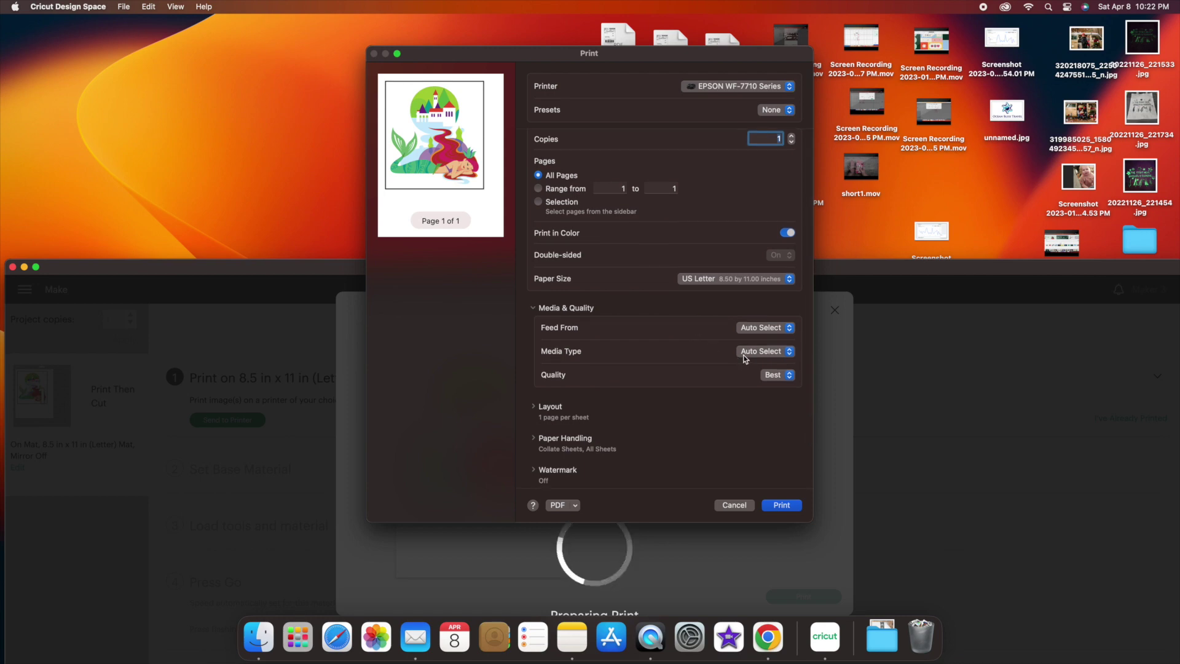
{"action": "left_click", "coordinate": [745, 354]}
{"action": "left_click", "coordinate": [706, 355]}
{"action": "scroll", "coordinate": [706, 355], "scroll_direction": "down", "scroll_amount": 1}
{"action": "scroll", "coordinate": [706, 359], "scroll_direction": "down", "scroll_amount": 1}
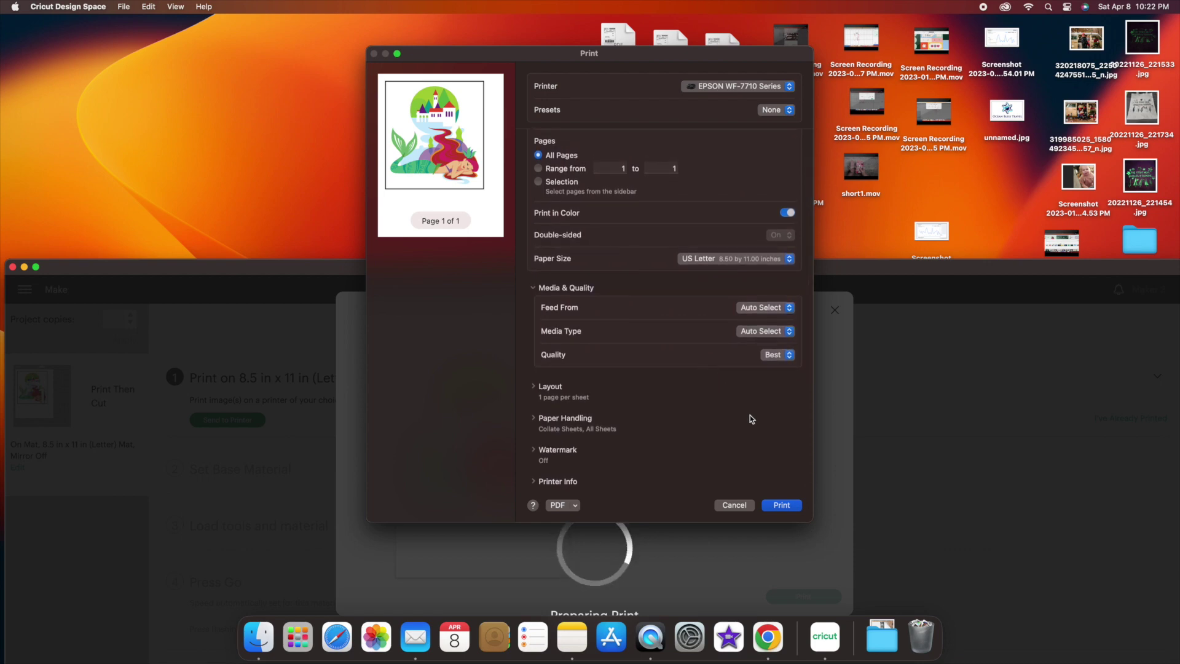
{"action": "left_click", "coordinate": [778, 510]}
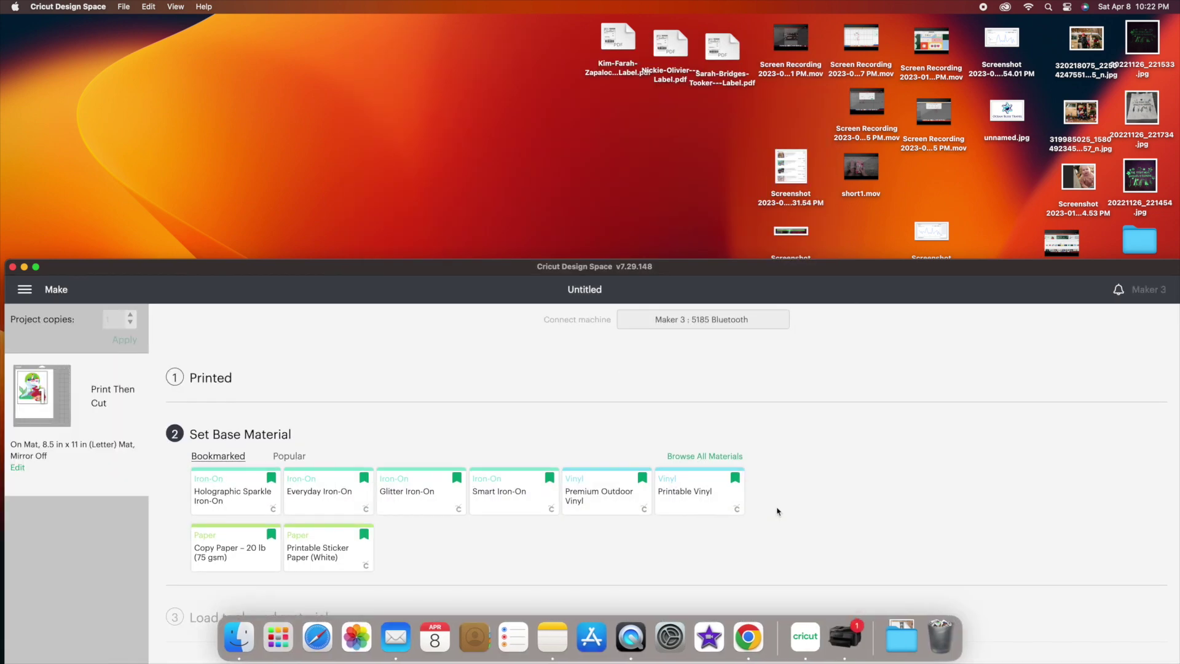
- Choose the bookmarked Printable Vinyl as the base material
{"action": "left_click", "coordinate": [699, 504]}
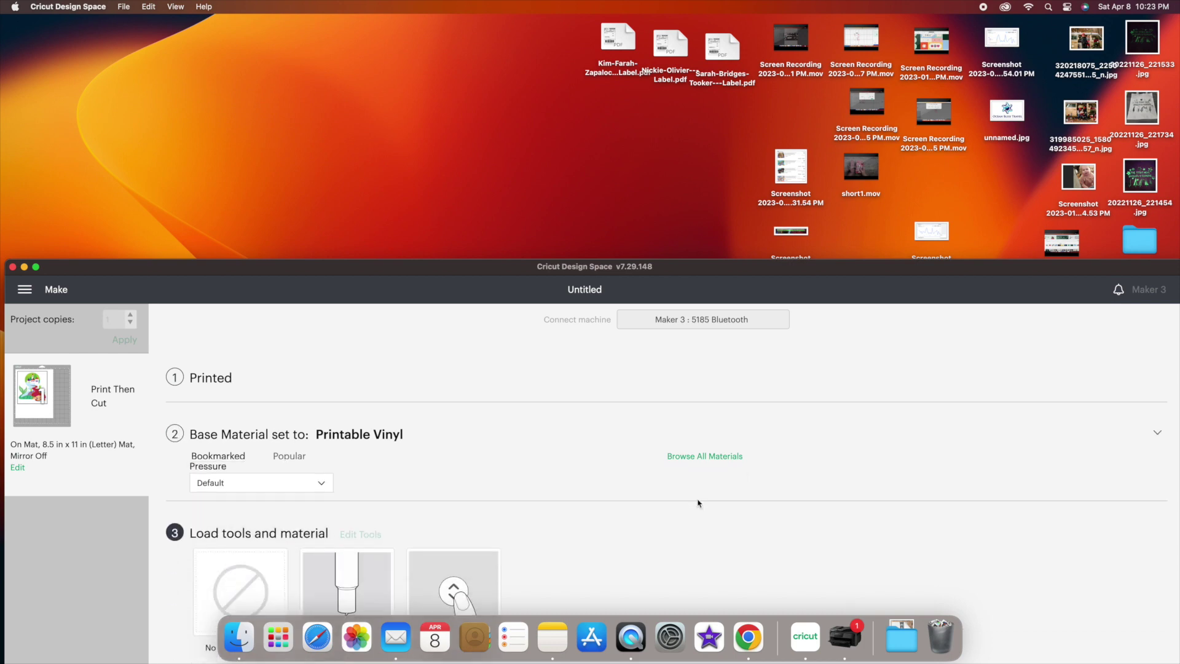